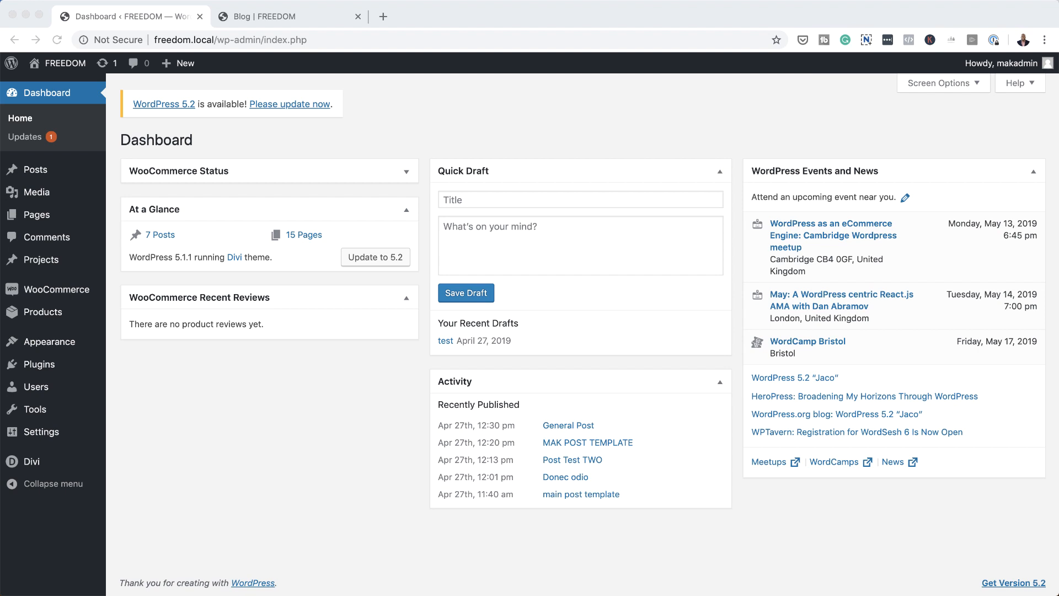
Step: Open the list of all projects in the WordPress admin and look through the existing entries
click(228, 432)
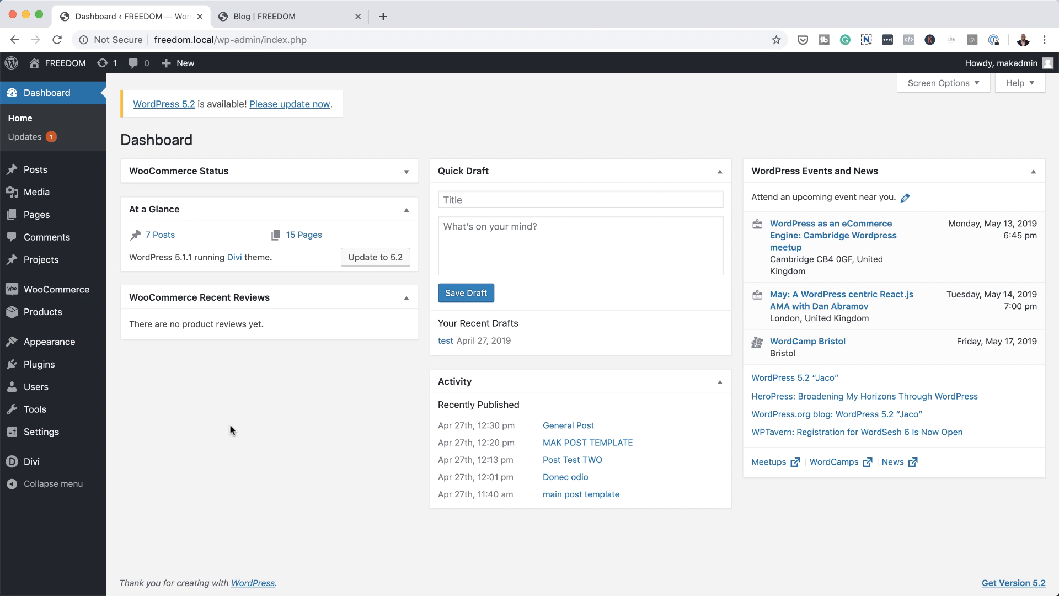
mouse_move(22, 259)
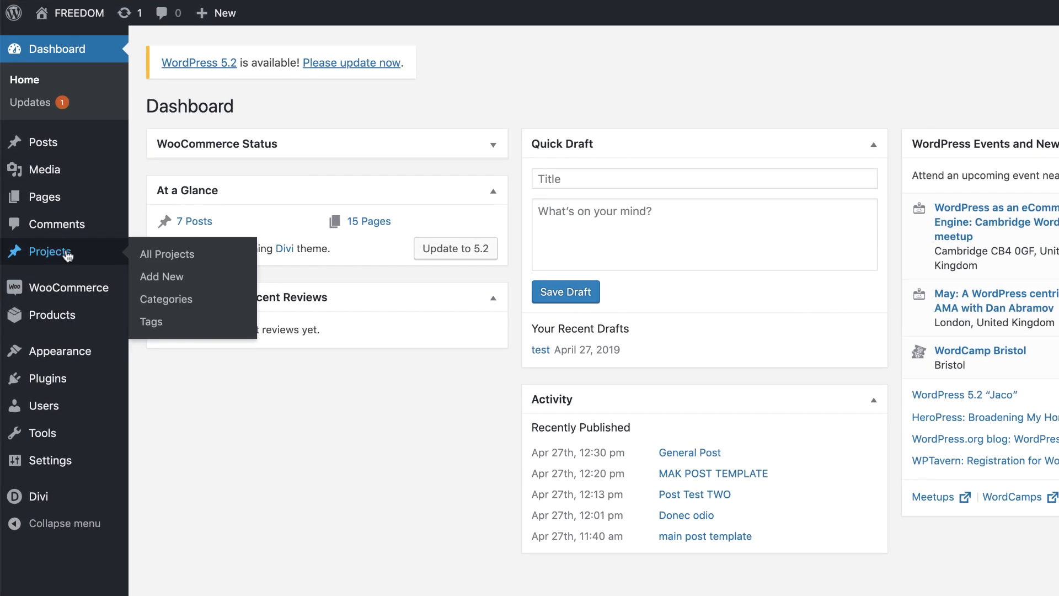
click(176, 261)
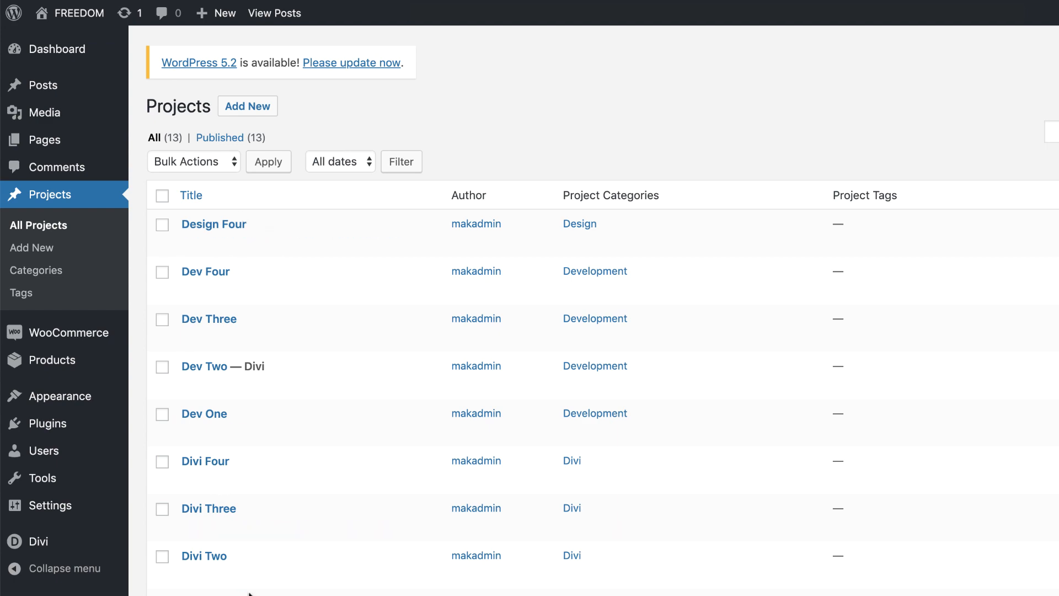
scroll(250, 591, down, 5)
scroll(250, 590, up, 5)
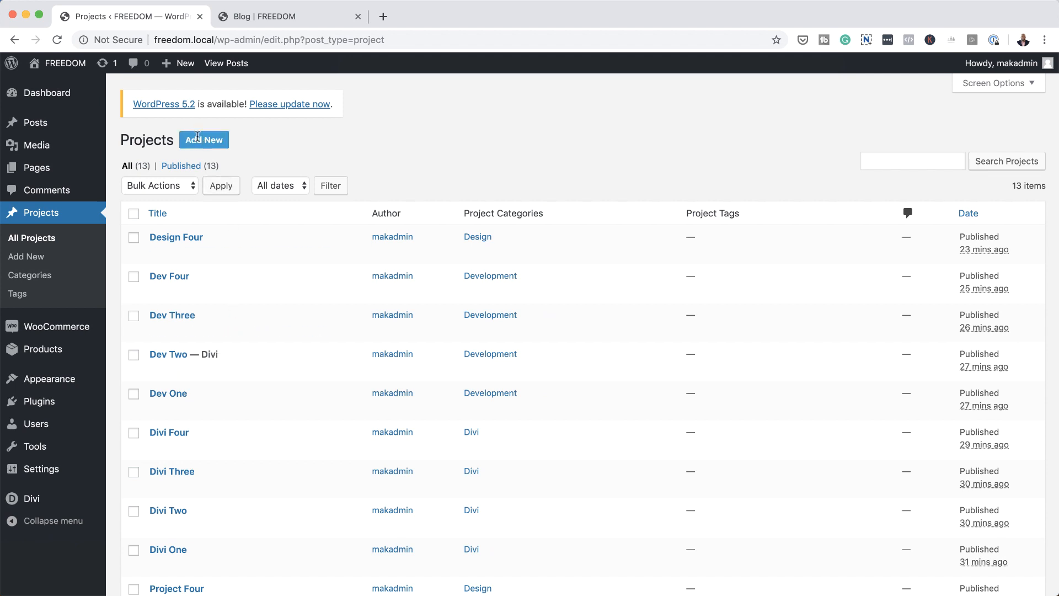
Step: Create a new project and title it "My project"
click(214, 145)
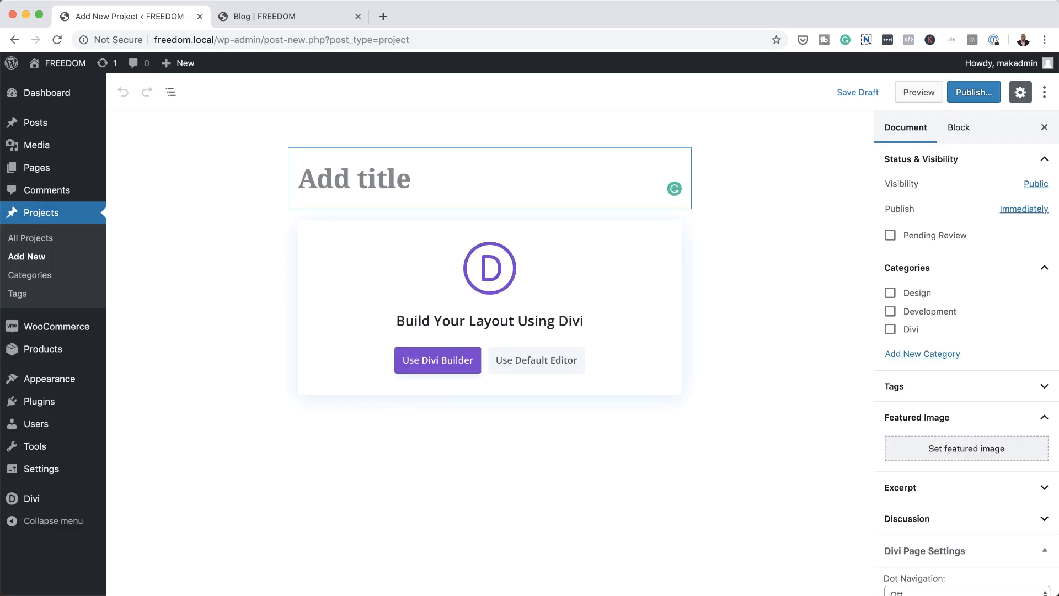
text(My project)
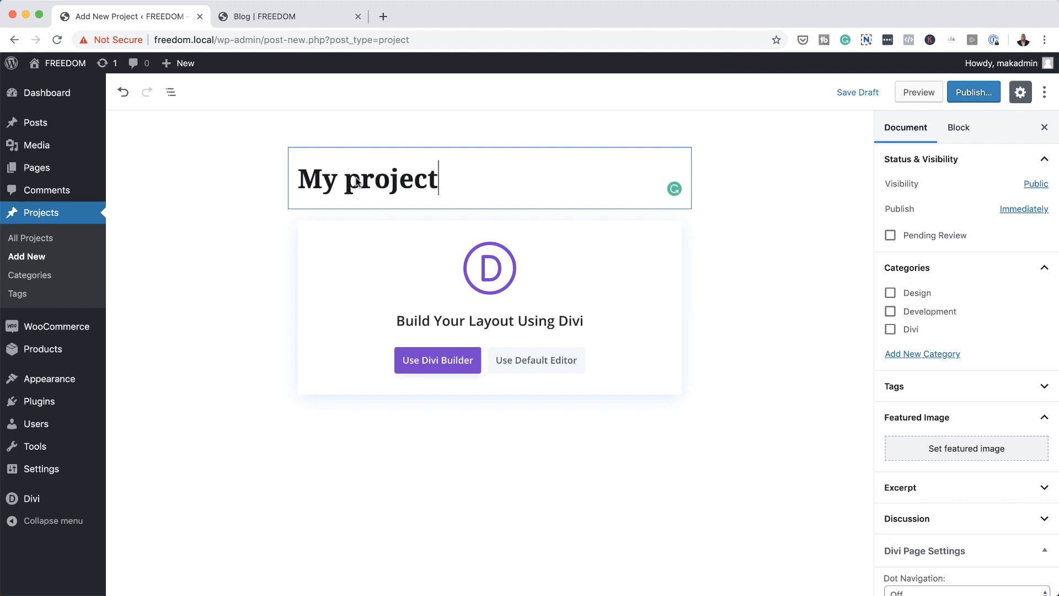
click(525, 313)
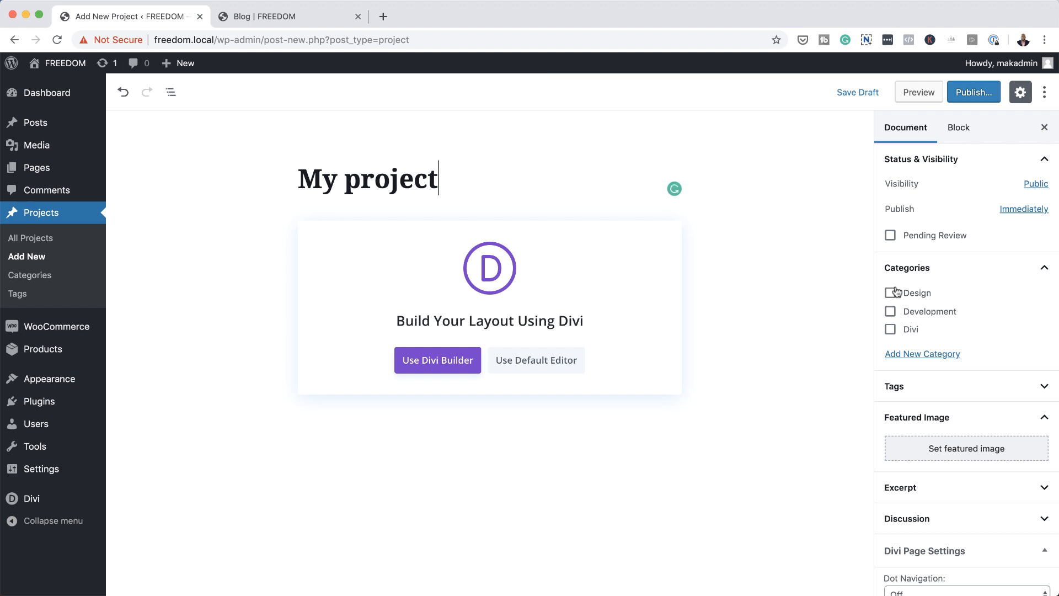
click(913, 356)
click(909, 394)
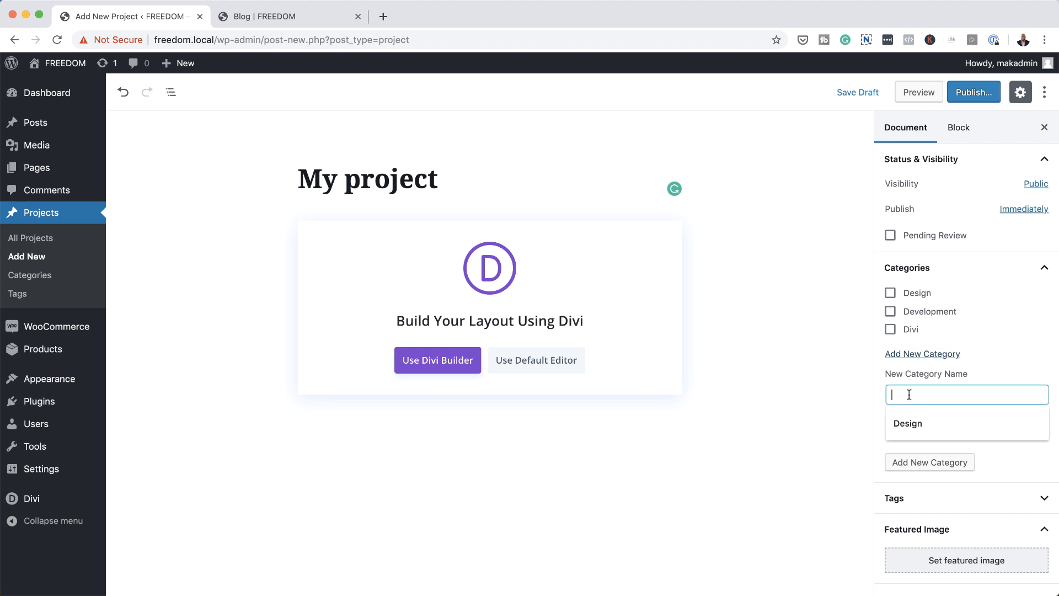
click(988, 338)
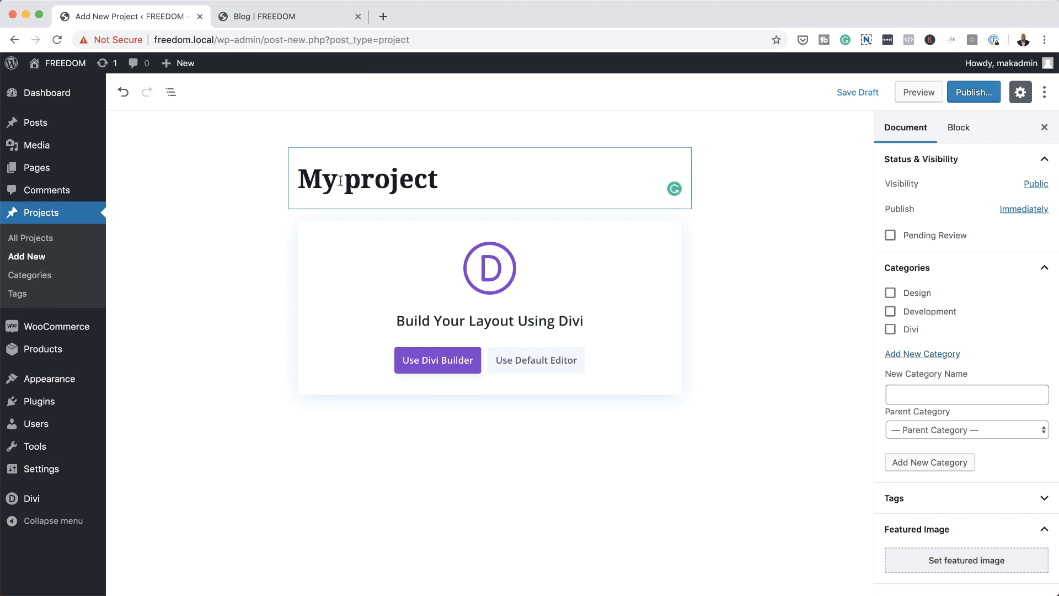
Step: Assign the project to the Design category and set audience-barcelona-crowd-54308.jpg as its featured image
click(890, 293)
scroll(938, 485, down, 5)
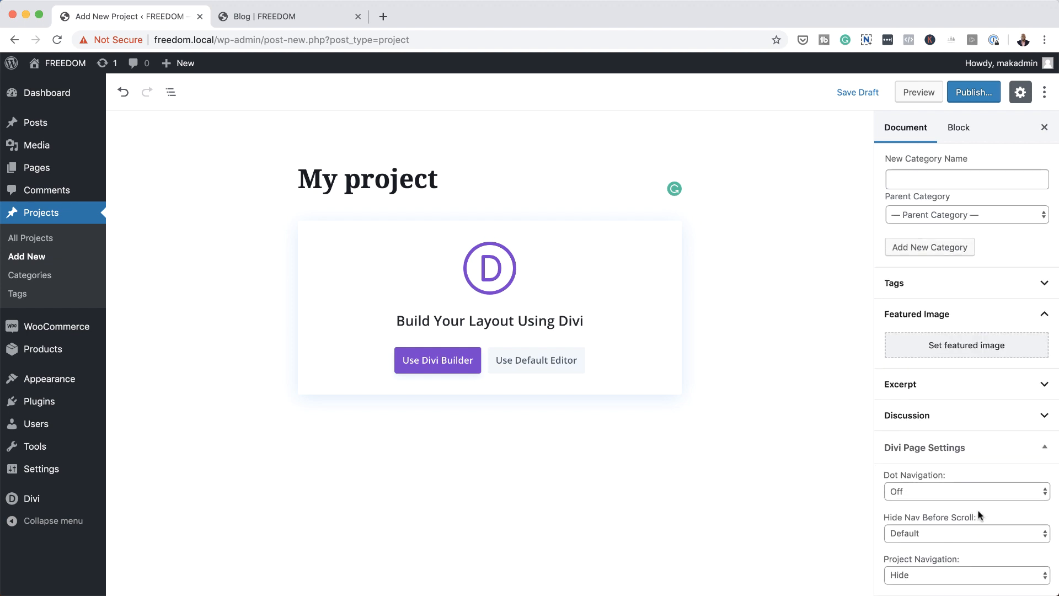
click(958, 345)
click(803, 226)
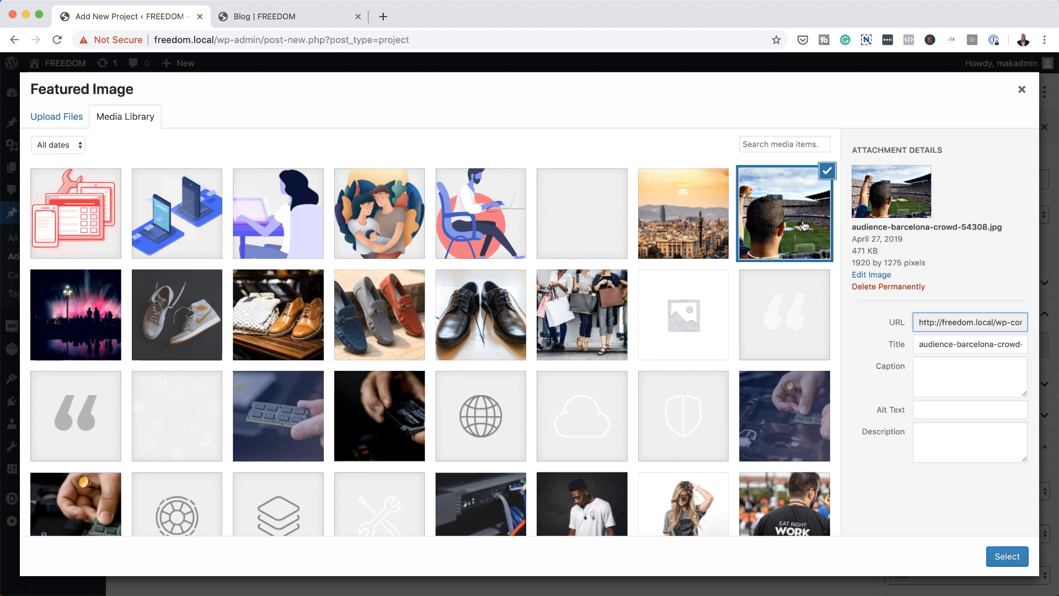
click(1008, 557)
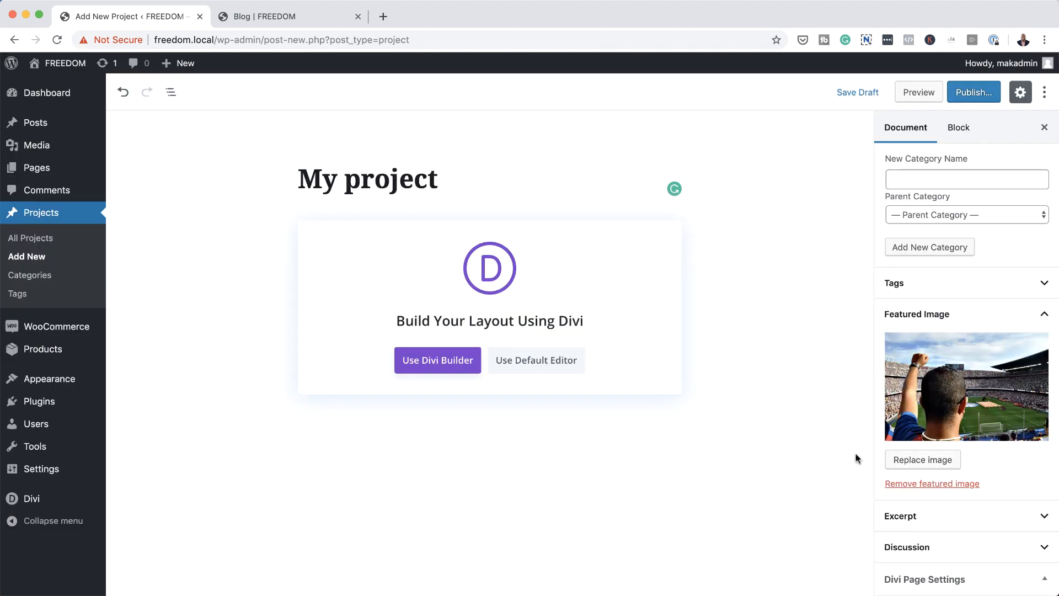
scroll(981, 362, up, 4)
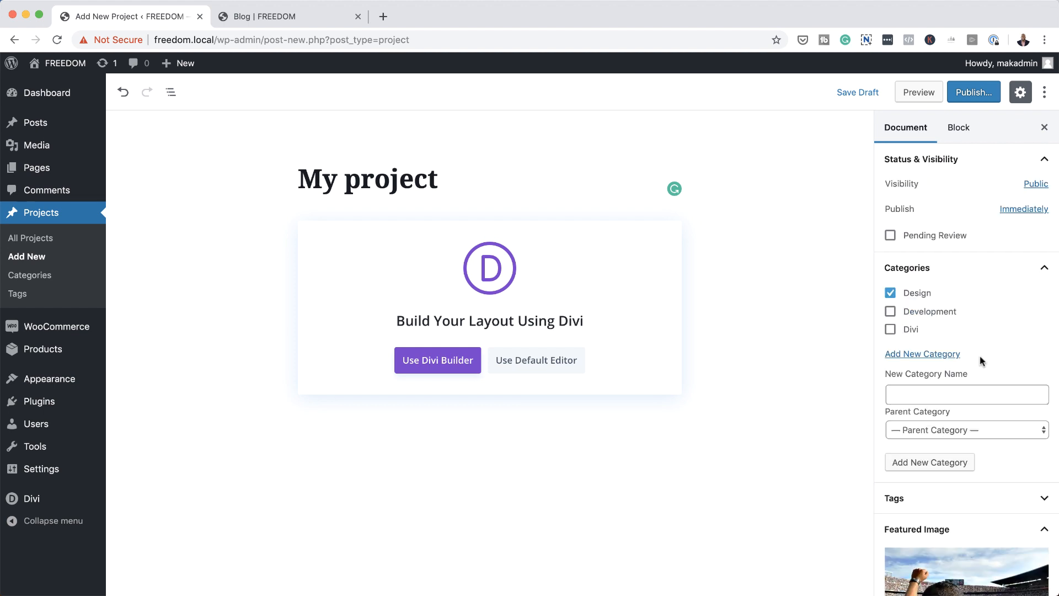
Step: Publish the project and confirm the pre-publish check
click(299, 194)
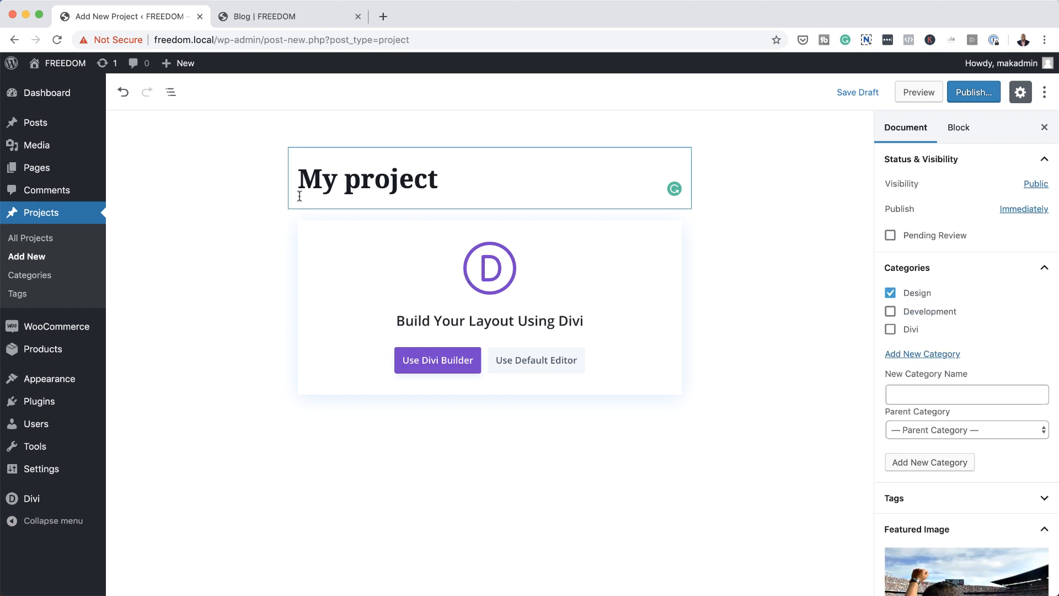
click(982, 93)
click(977, 92)
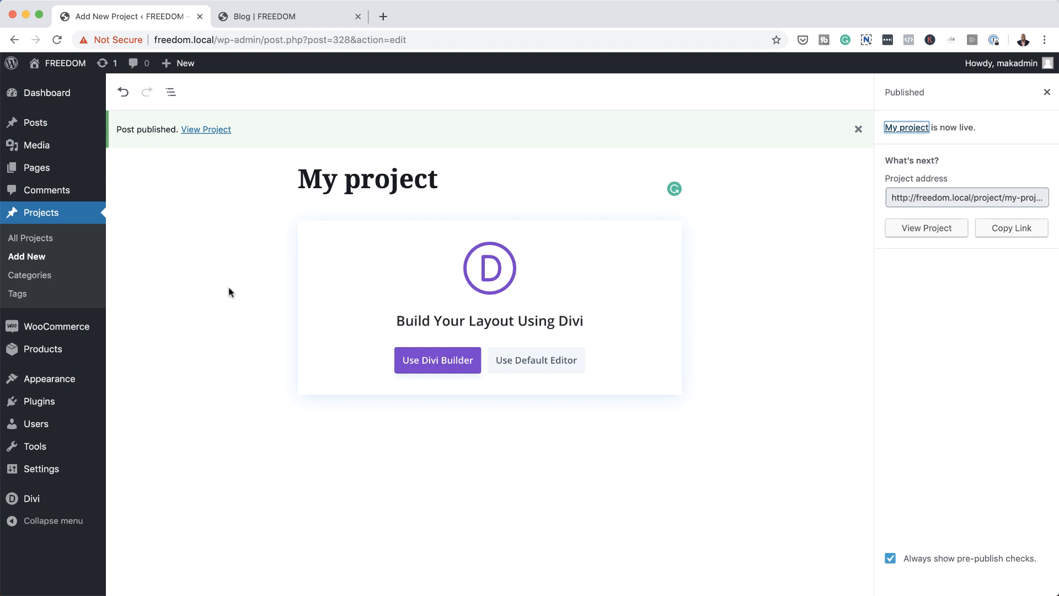
Step: Create a new page and title it "Pagination in Divi"
mouse_move(38, 167)
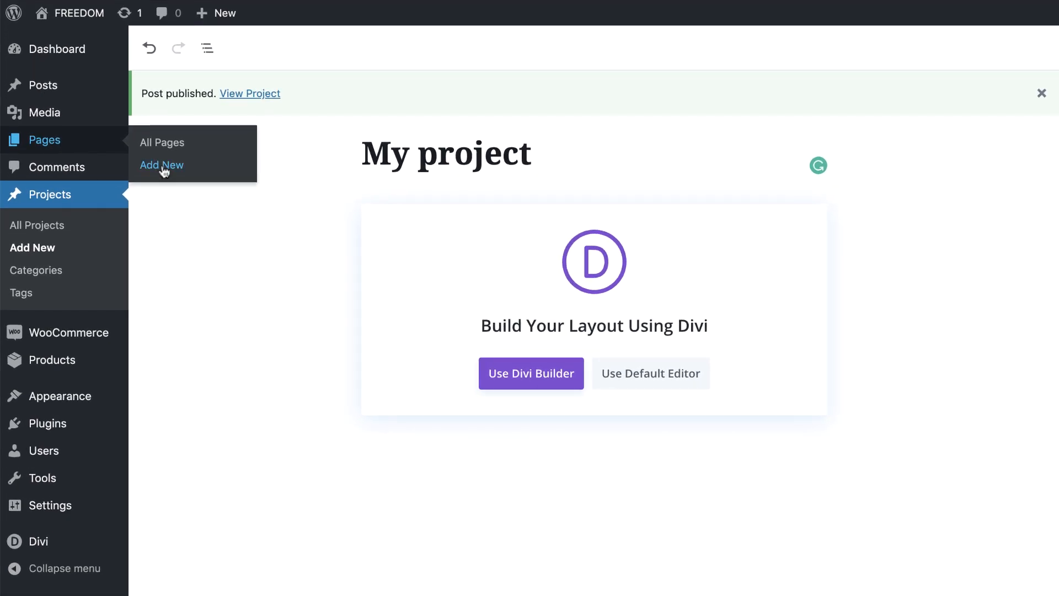
click(164, 172)
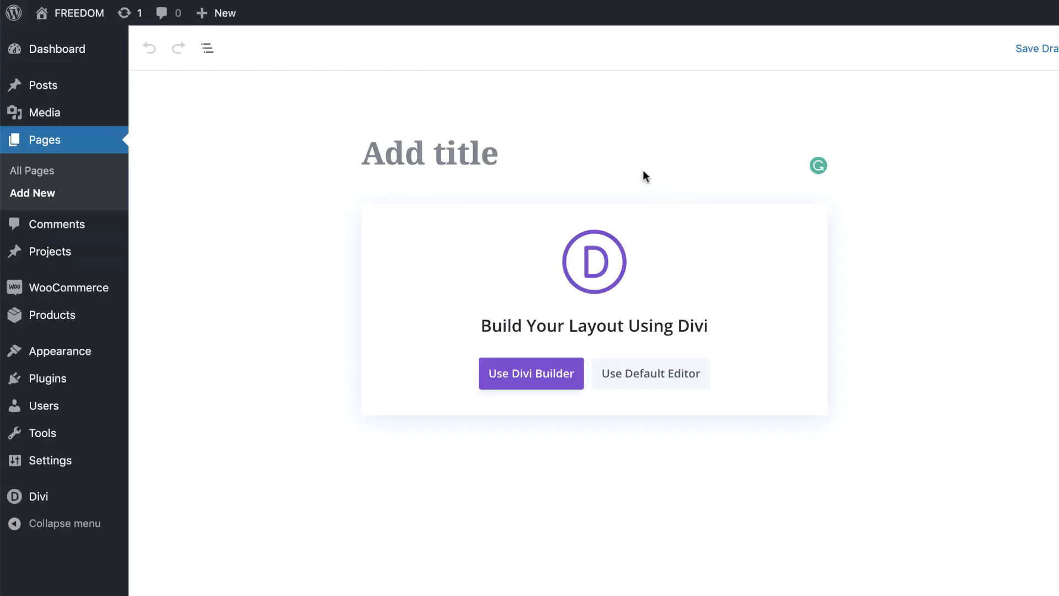
click(561, 160)
text(Pagination in Divi)
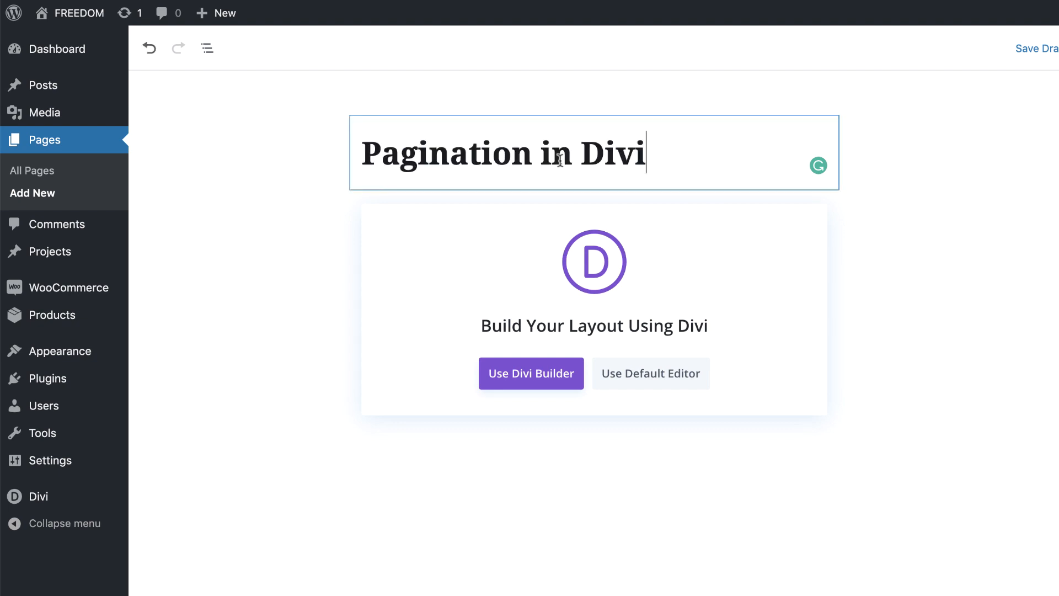
Step: Launch the Divi Builder for the page and start building from scratch with a single-column row
click(543, 380)
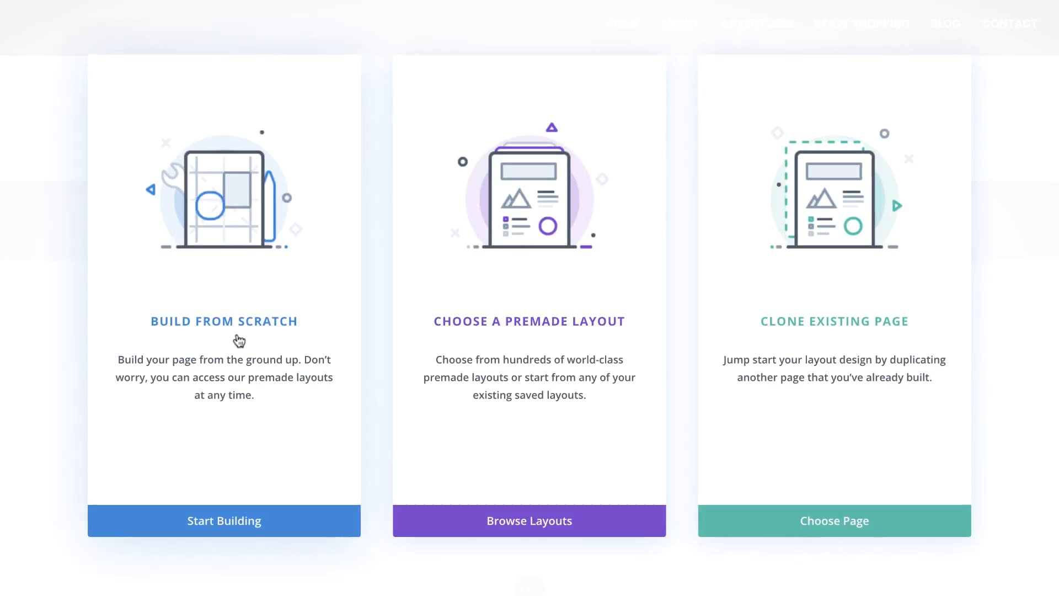
click(238, 530)
click(453, 251)
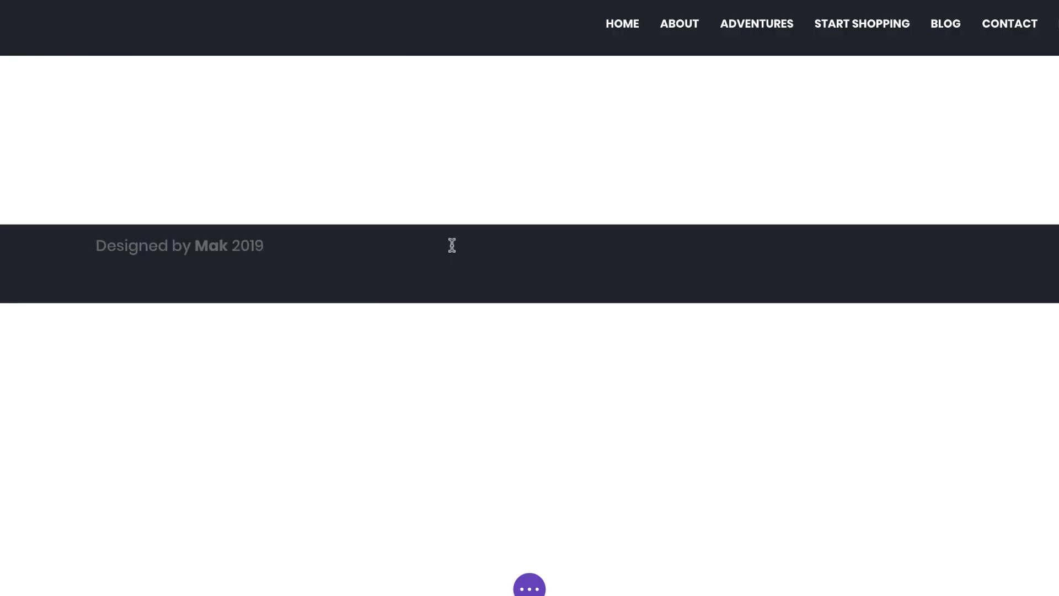
Step: Insert a Filterable Portfolio module into the row
click(466, 265)
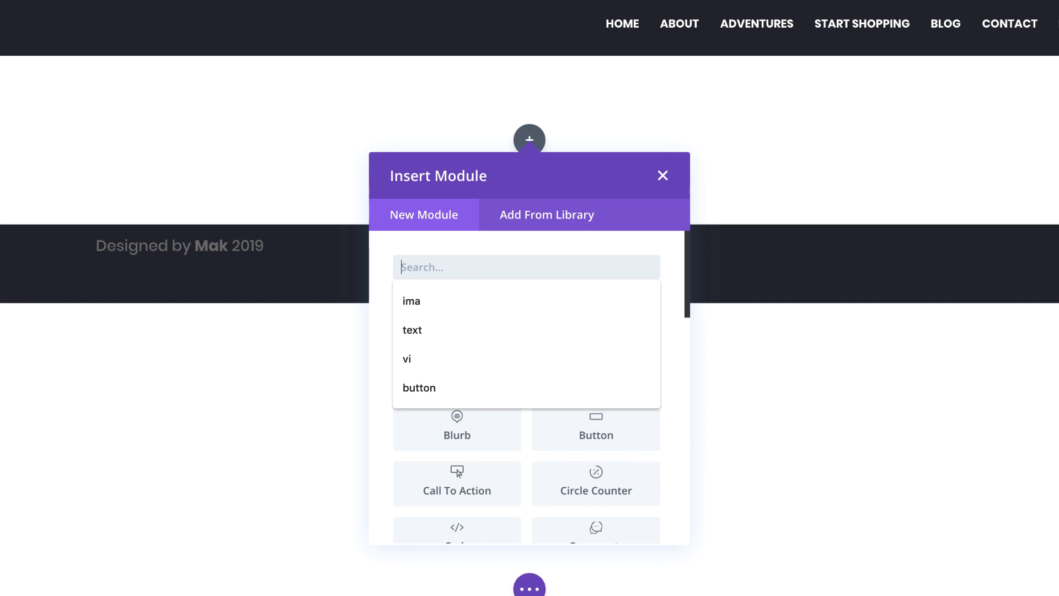
text(fi)
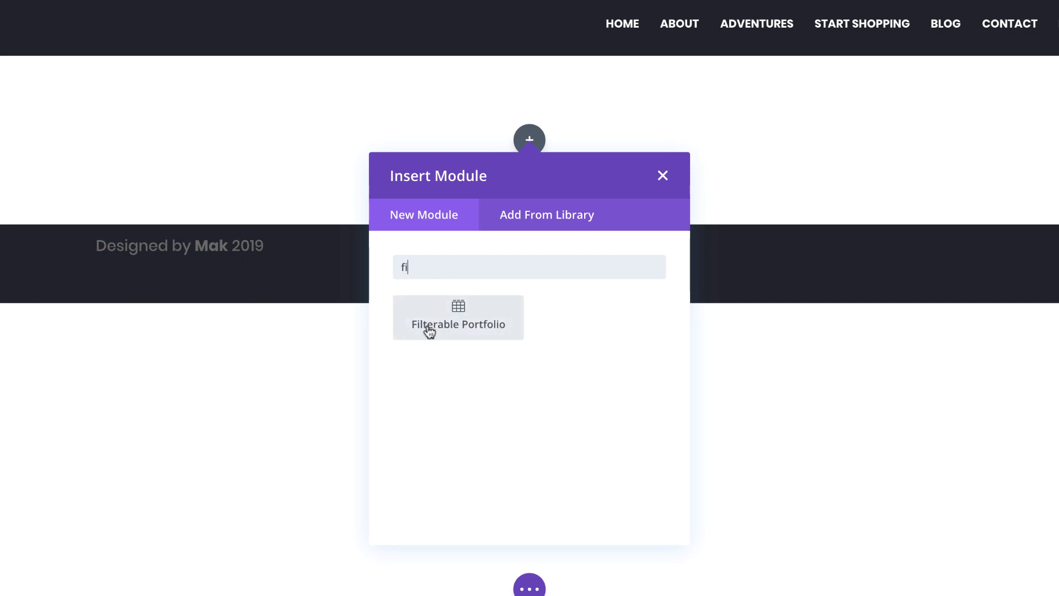
click(499, 323)
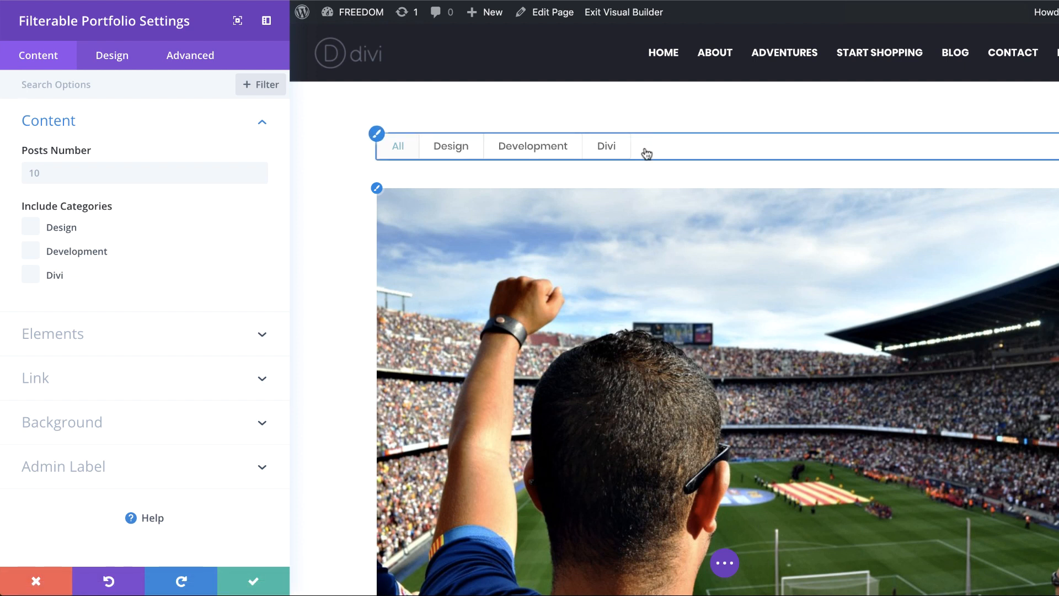
Step: Set the portfolio's posts number to 4 and include the Design, Development and Divi categories
click(93, 171)
text(4)
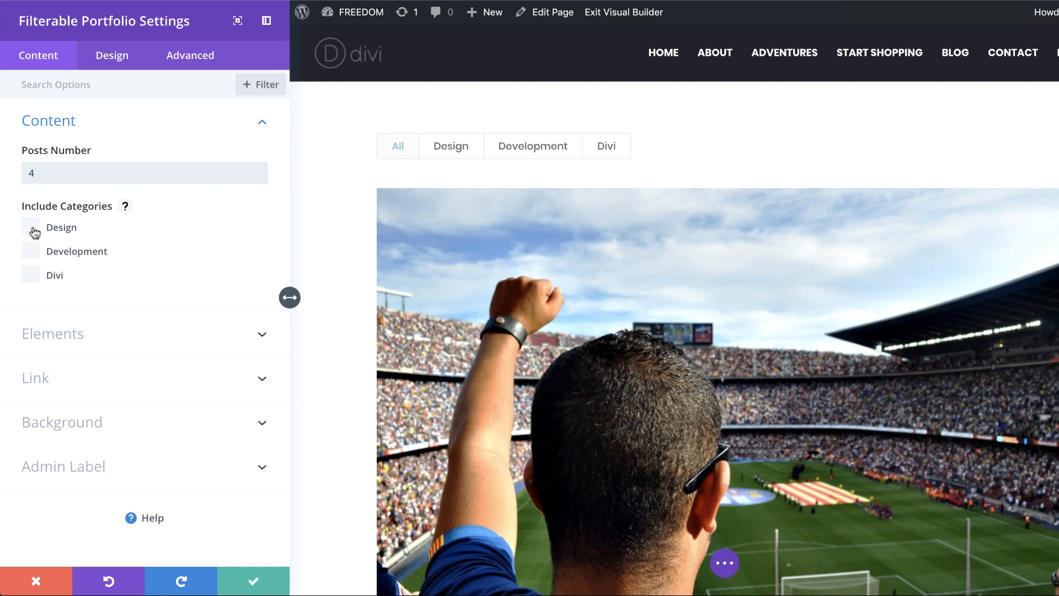
click(31, 226)
click(32, 251)
click(31, 275)
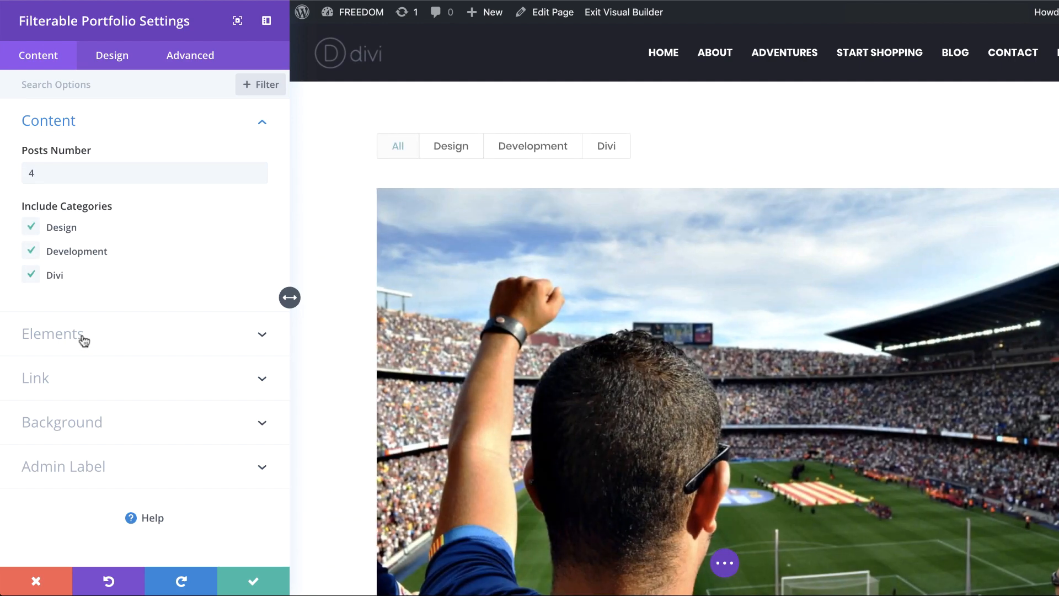
Step: Turn off Show Title and Show Categories in the portfolio's elements
click(80, 336)
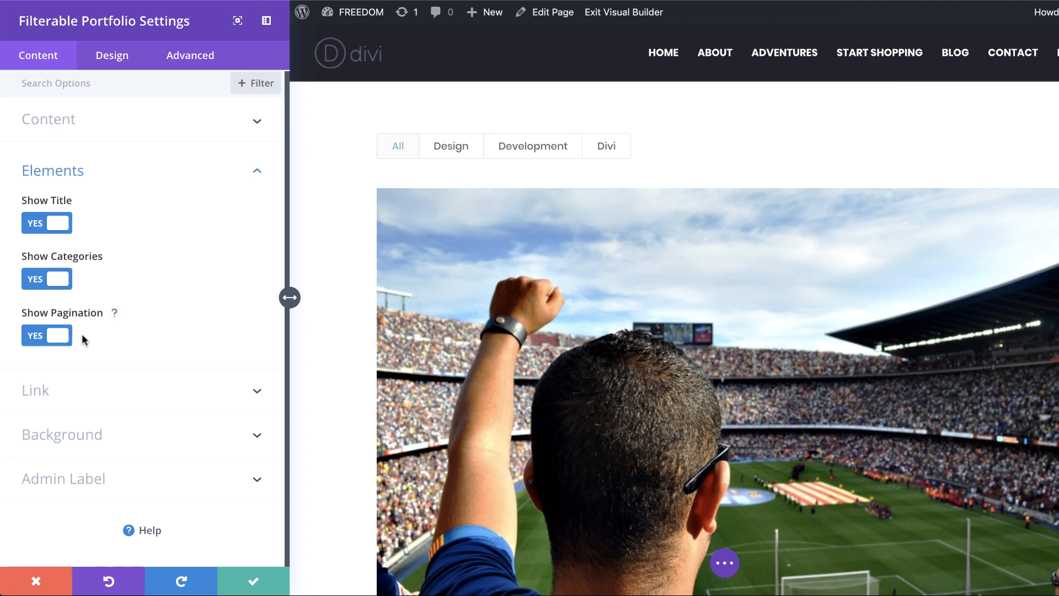
click(36, 225)
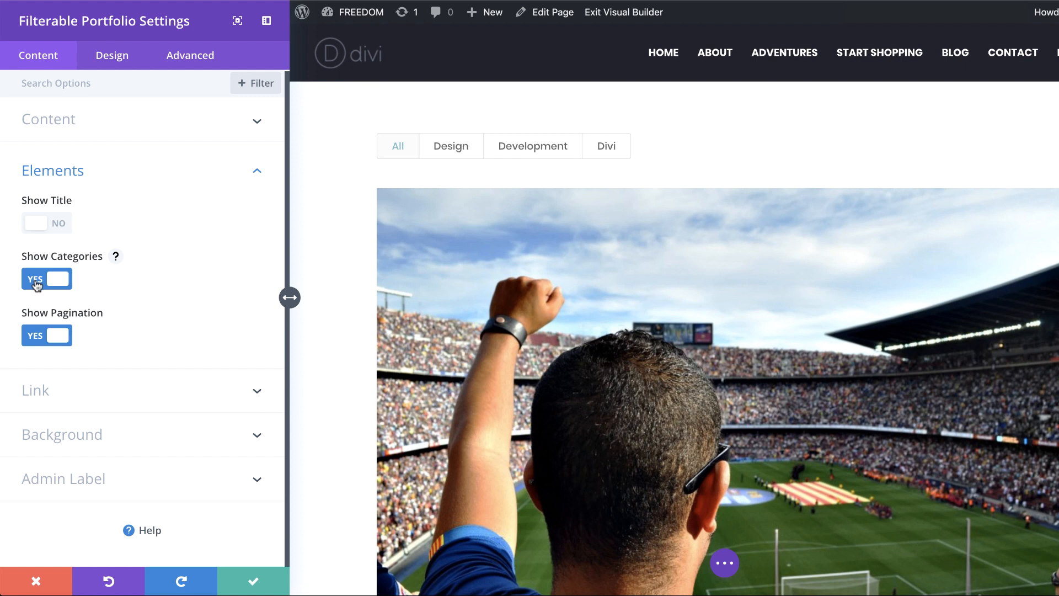
click(36, 285)
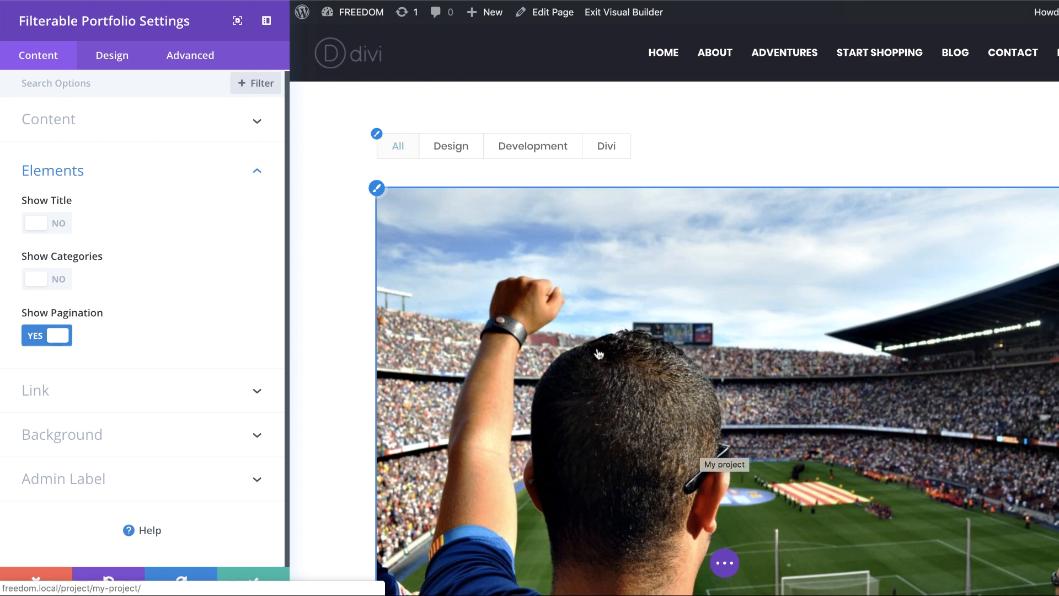
Step: Review the fullwidth project images and change the portfolio's layout to Grid
scroll(614, 401, down, 6)
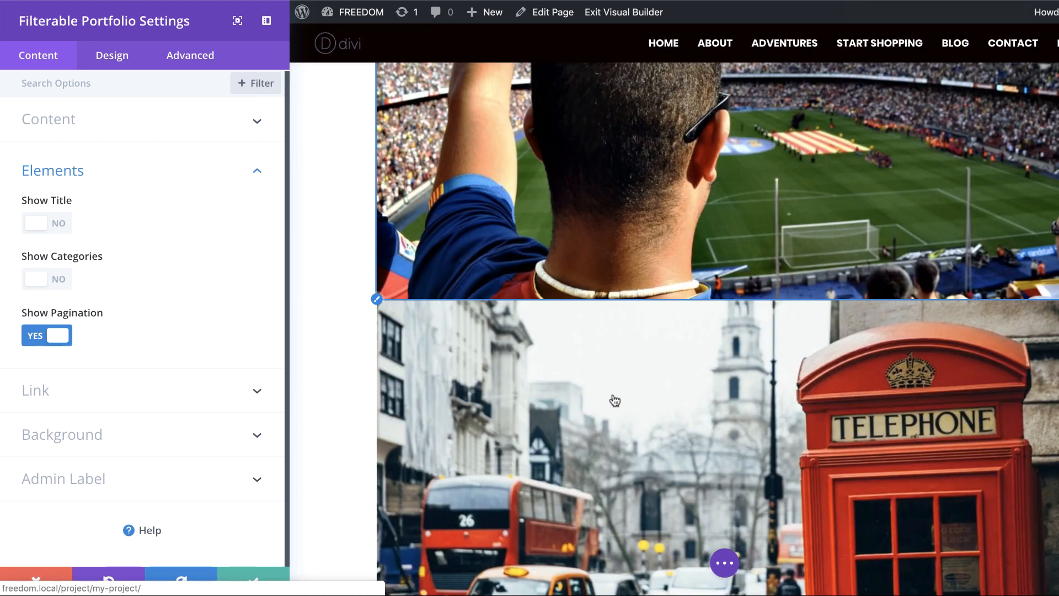
scroll(748, 423, down, 6)
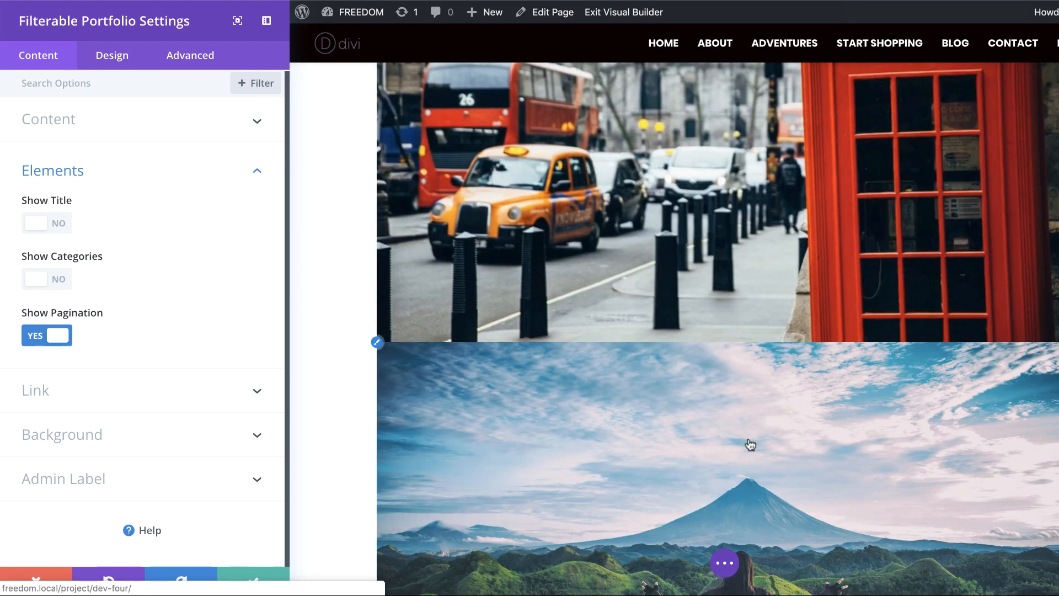
scroll(750, 445, down, 6)
scroll(749, 442, up, 8)
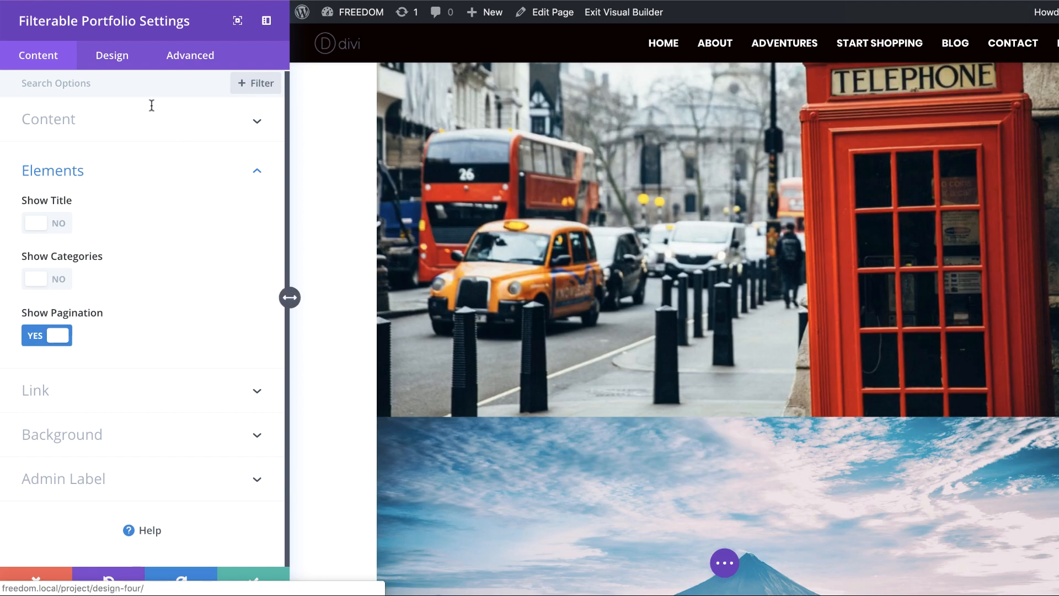
click(119, 62)
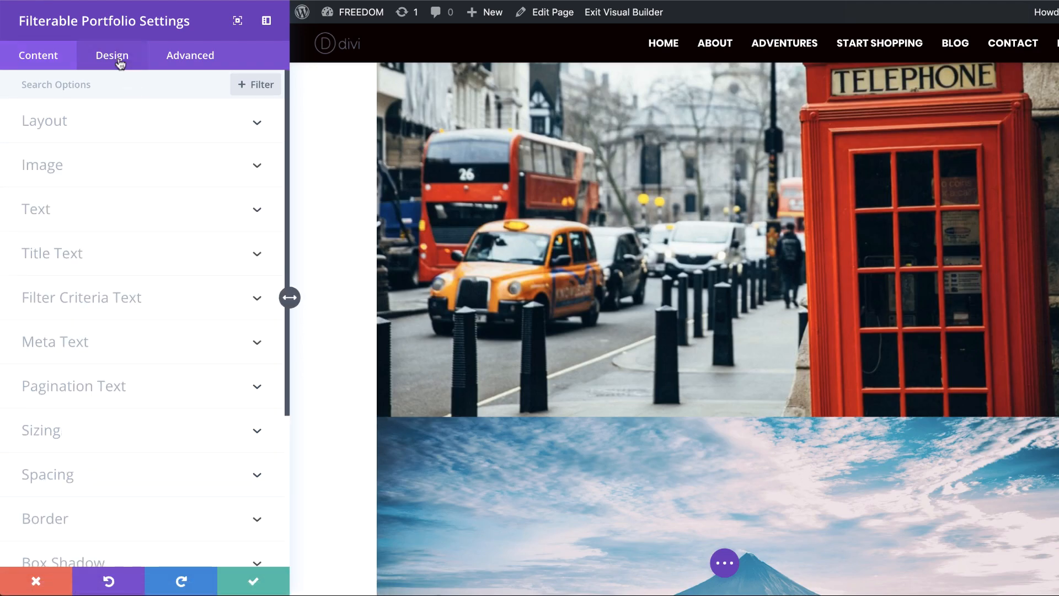
click(62, 127)
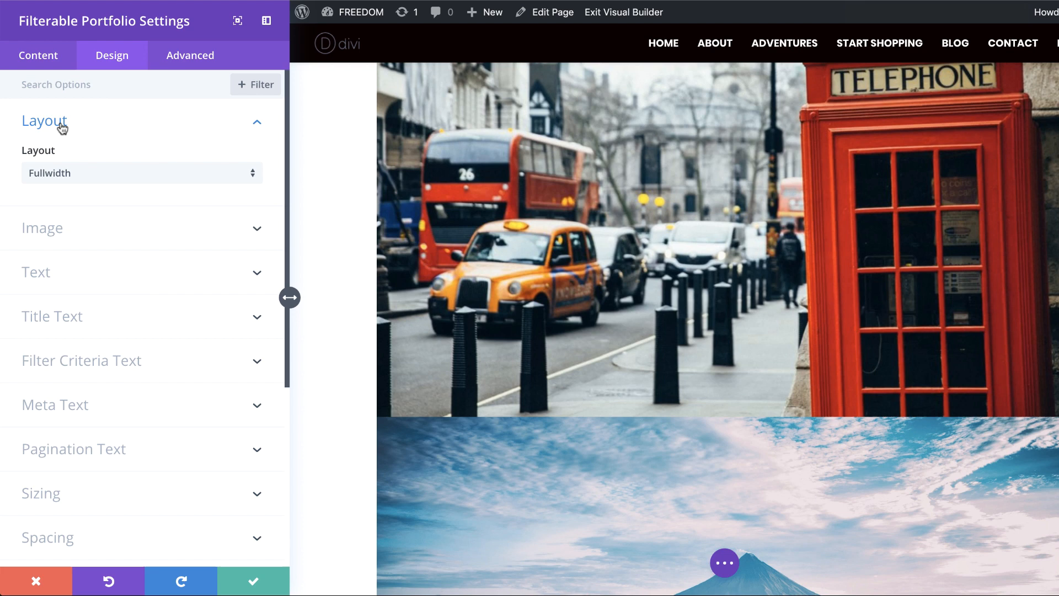
click(74, 174)
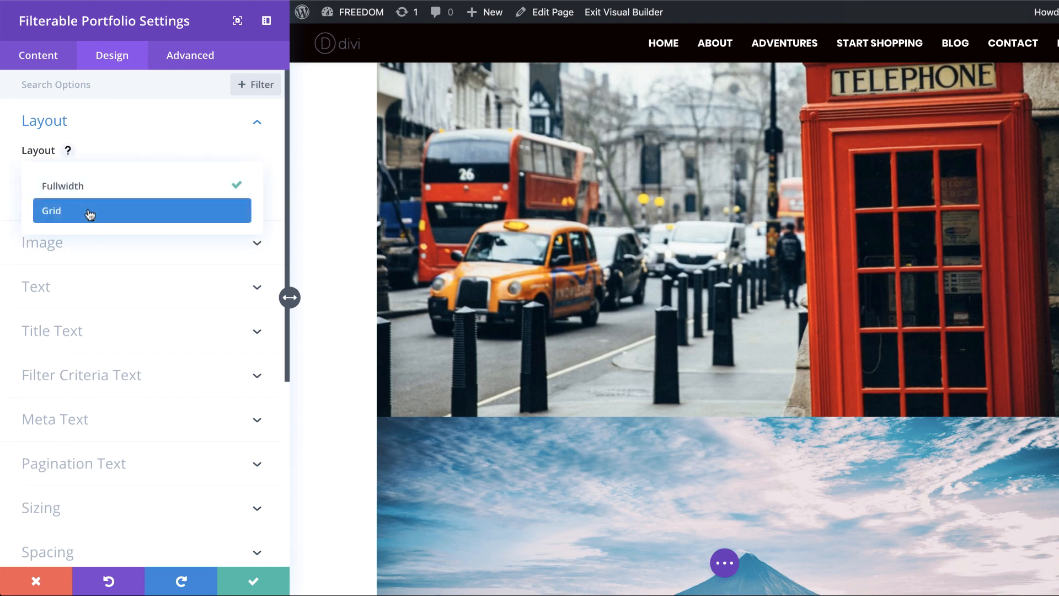
click(87, 212)
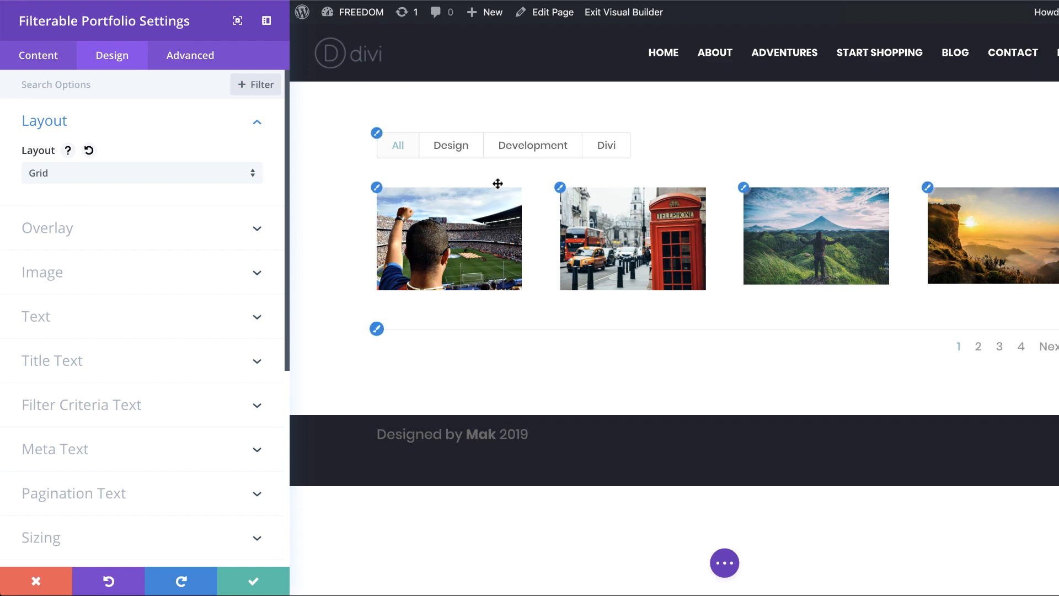
Step: Preview the portfolio grid and its pagination under the Design, Development and Divi filters, returning to Design
click(453, 148)
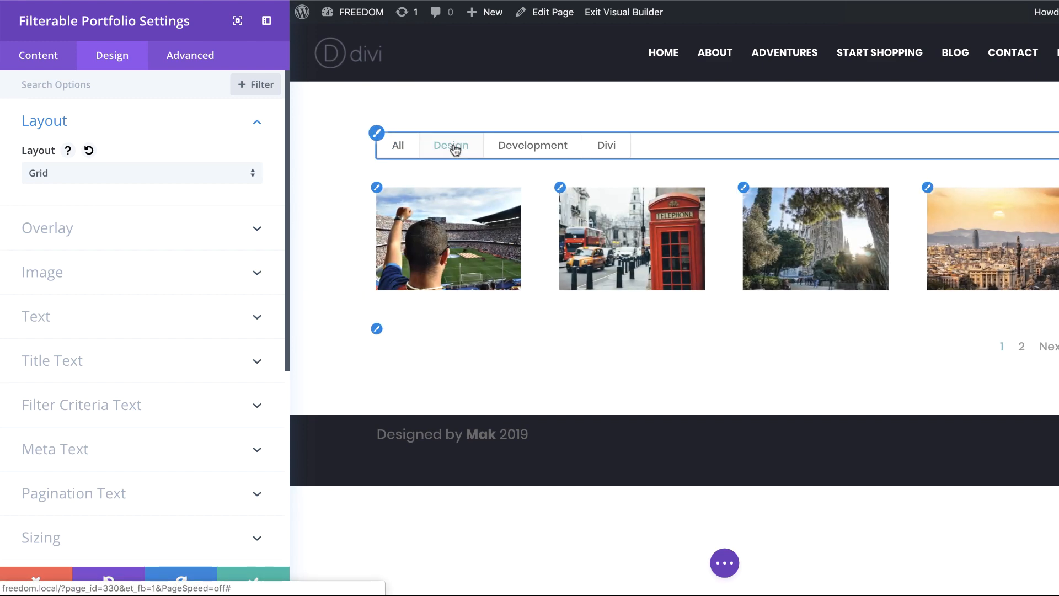
click(534, 148)
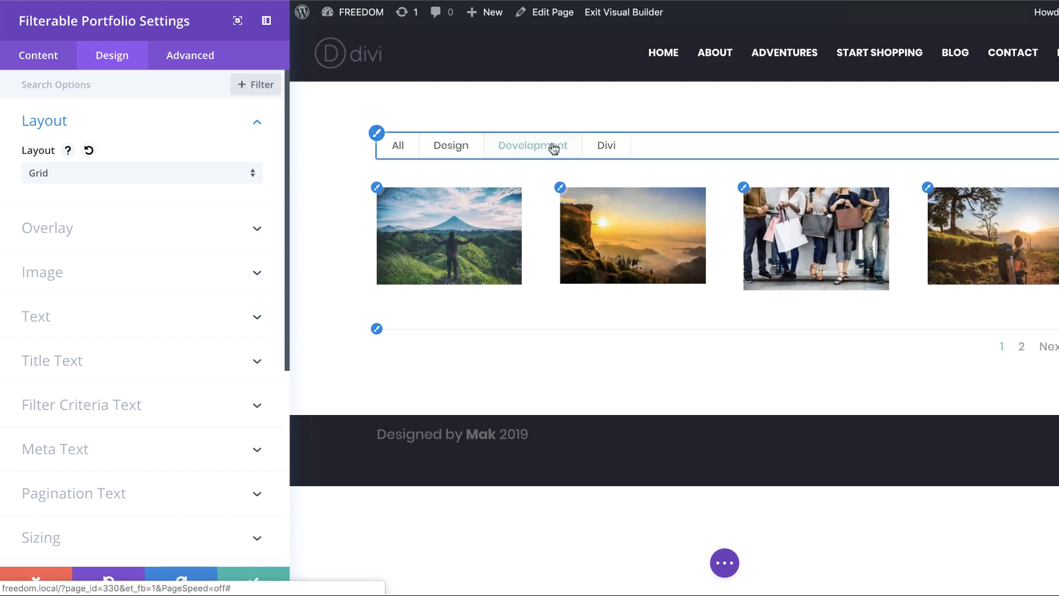
click(607, 146)
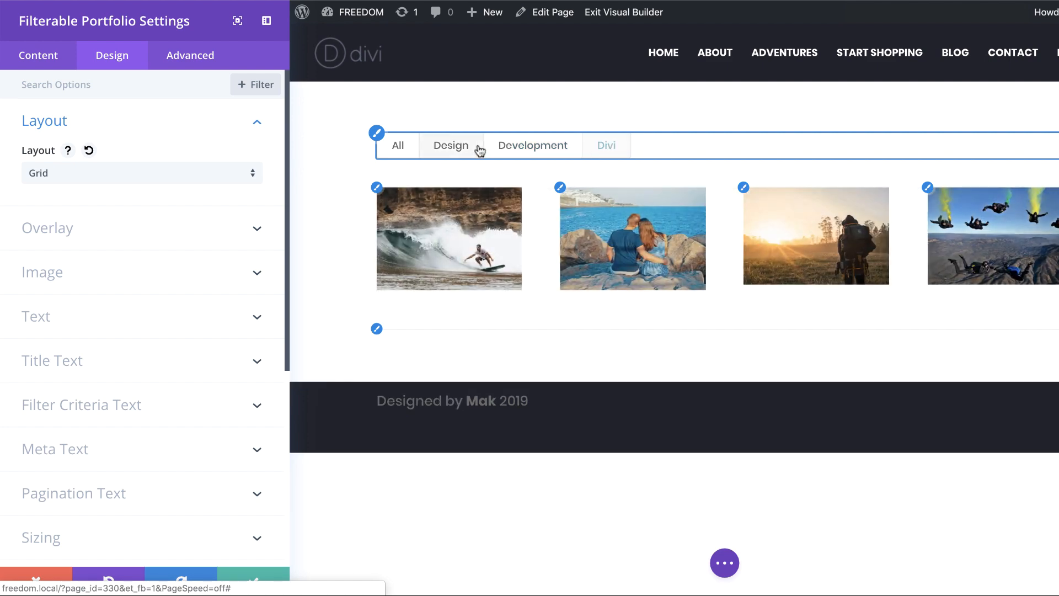
click(454, 147)
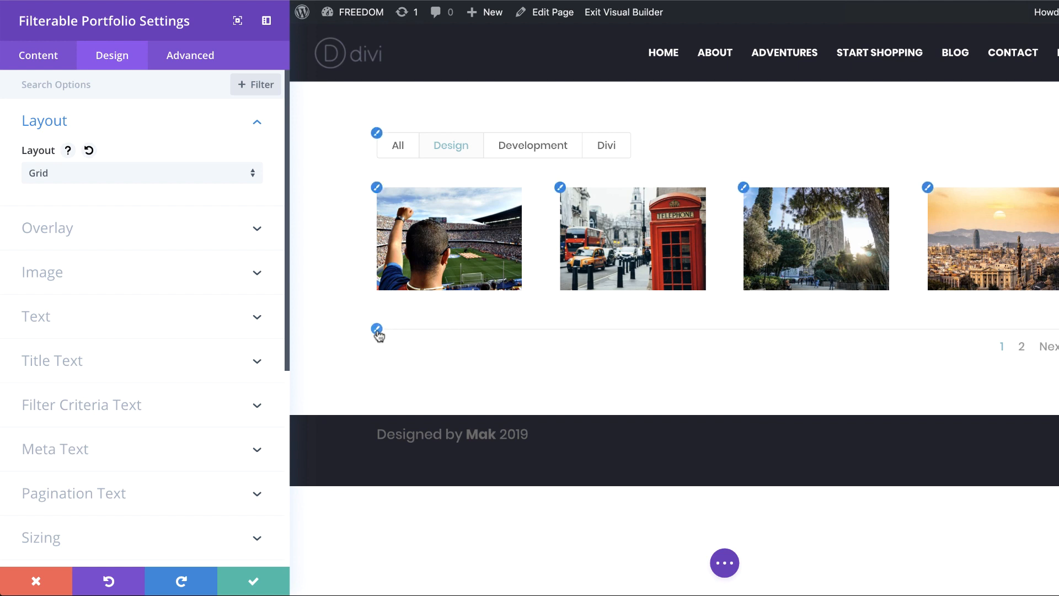
Step: Set the portfolio's pagination font to Source Sans Pro with the uppercase (TT) style
click(376, 329)
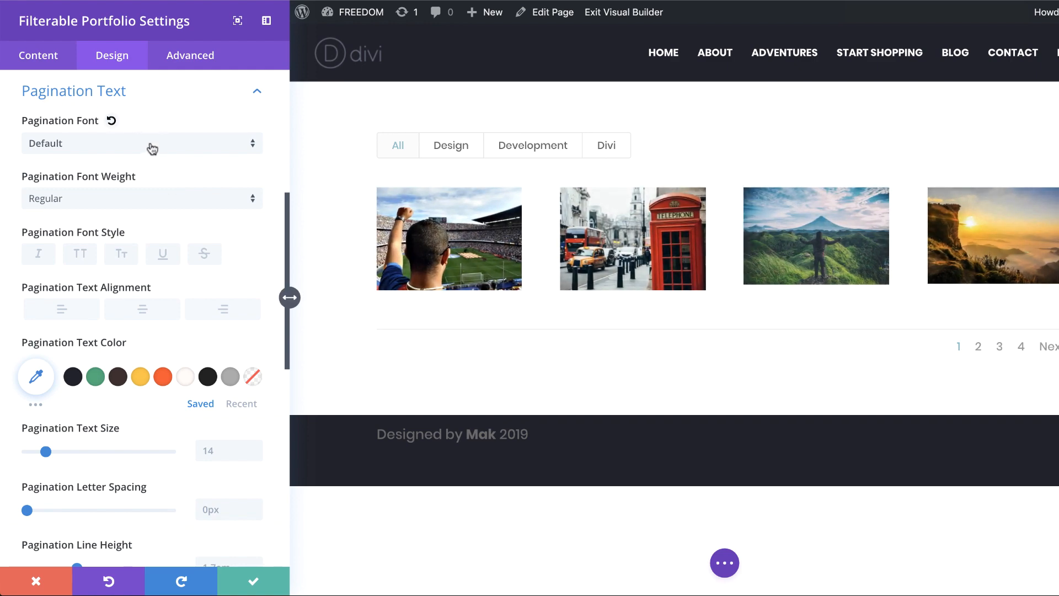
click(151, 146)
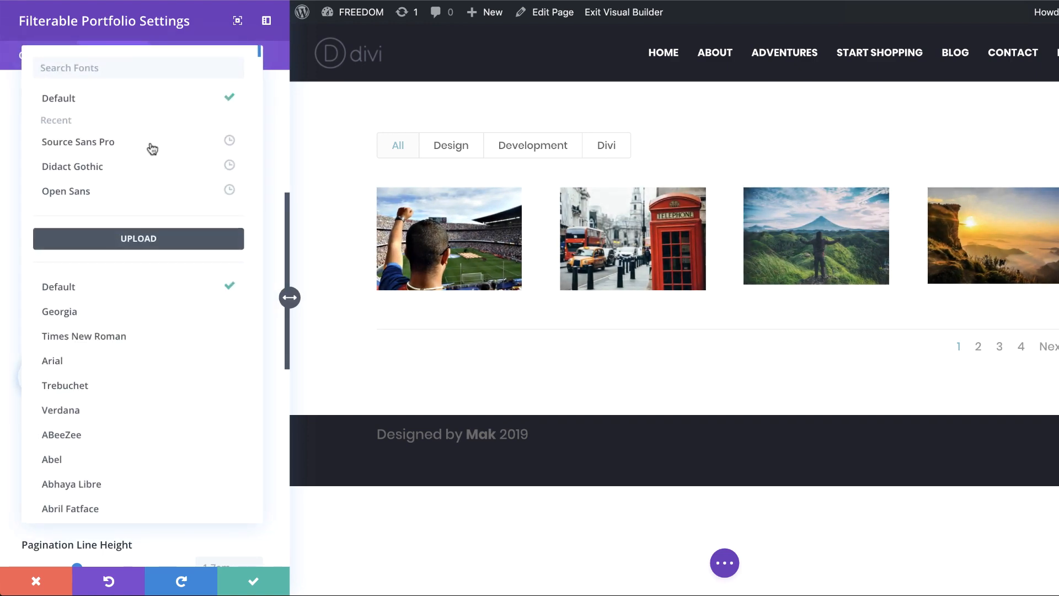
click(113, 145)
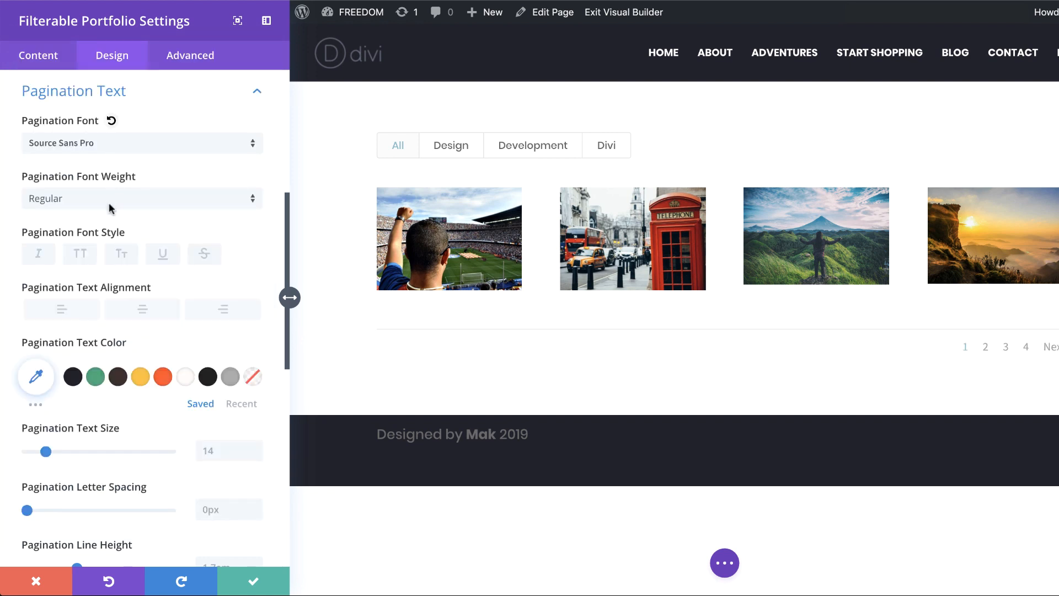
click(81, 256)
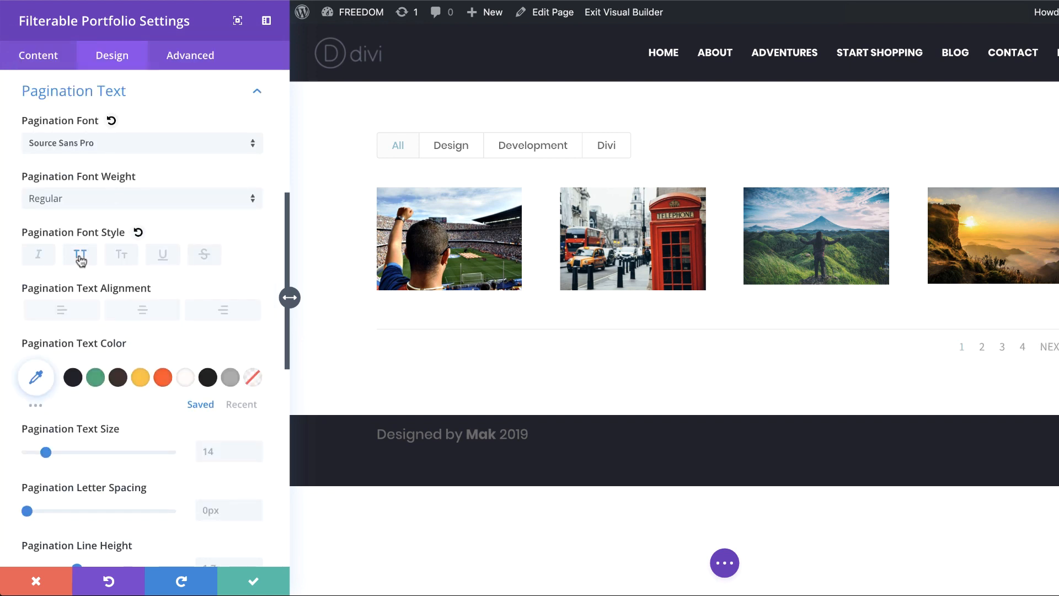
Step: Set the pagination text color to light grey by pasting the copied color code
click(35, 377)
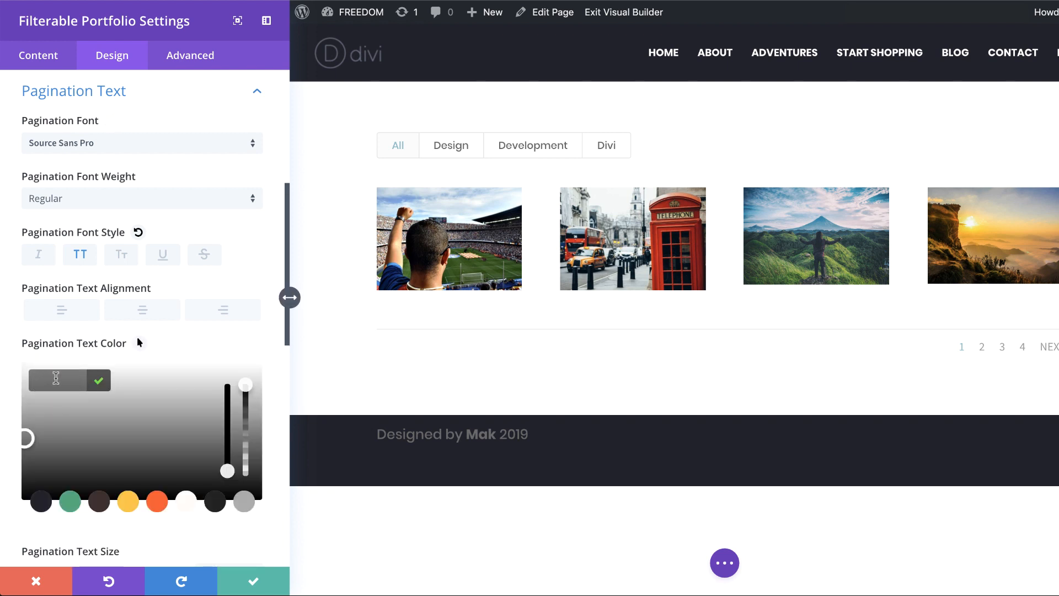
click(55, 378)
text(#cccccc)
click(99, 380)
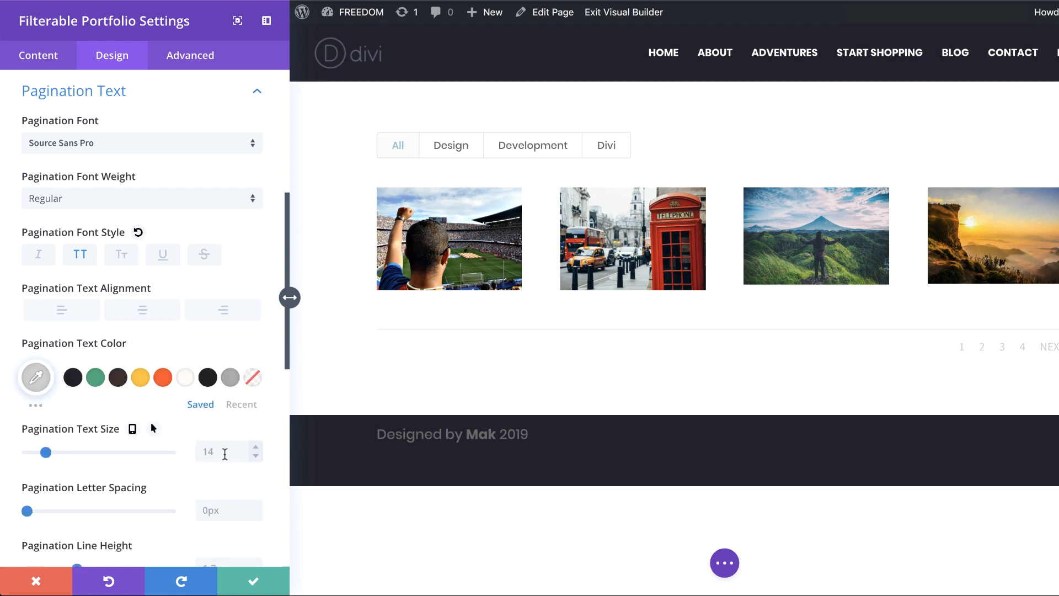
Step: Set the pagination text size to 4vw for desktop and 38px for tablet, then return to the desktop view
click(224, 454)
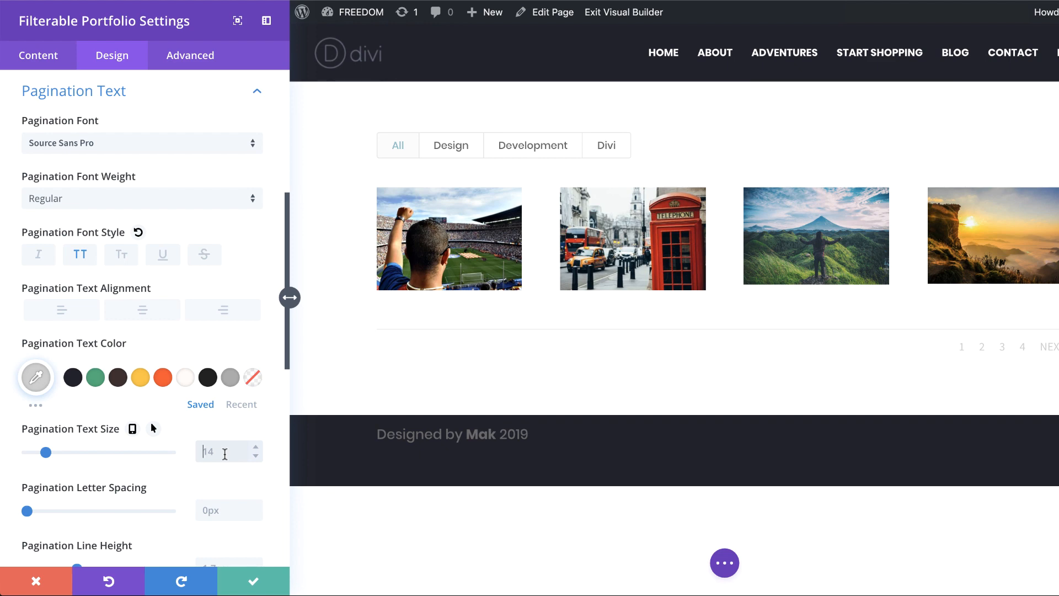
text(4vw)
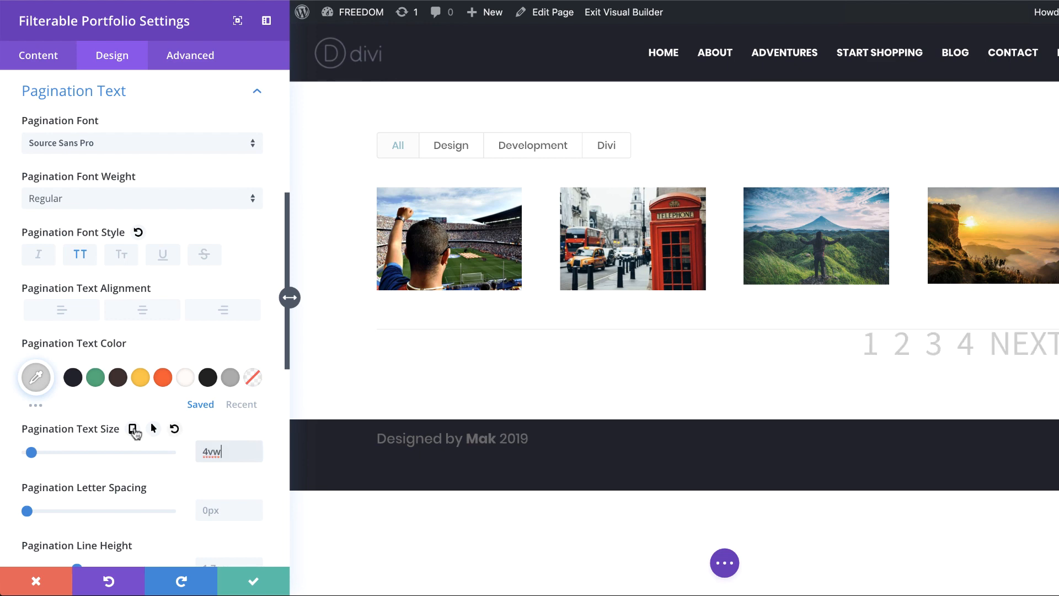
click(133, 430)
click(156, 461)
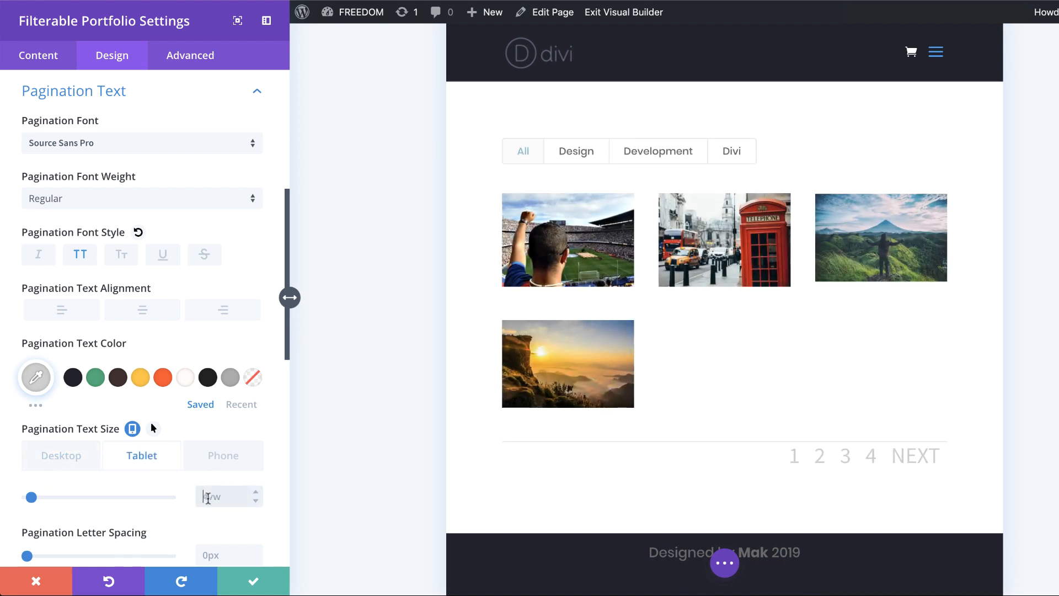
text(38px)
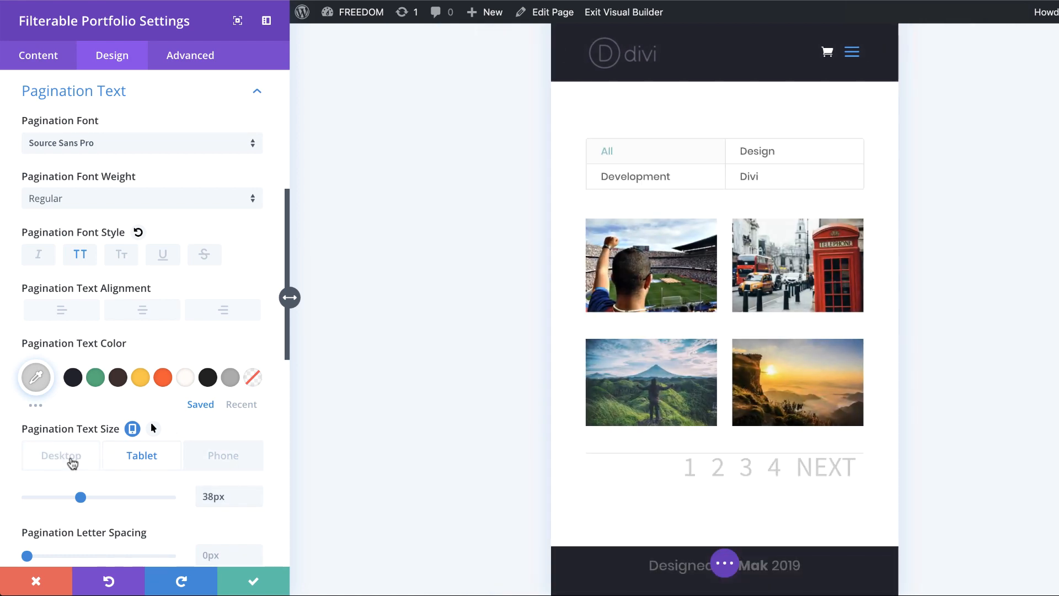
click(72, 462)
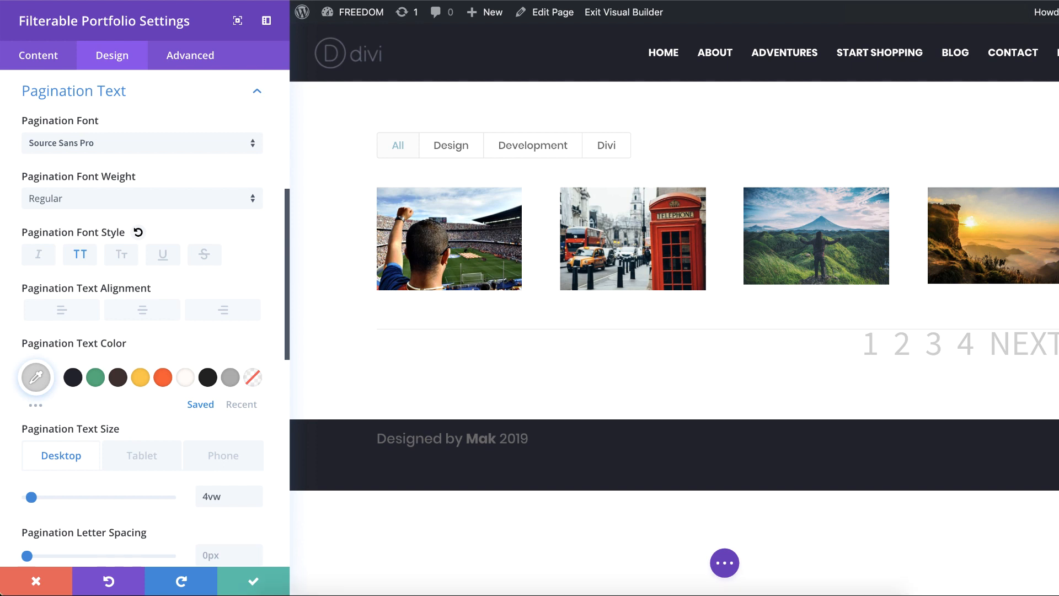
Step: Set the pagination letter spacing to 1vw and the pagination line height to 2em
scroll(215, 490, down, 3)
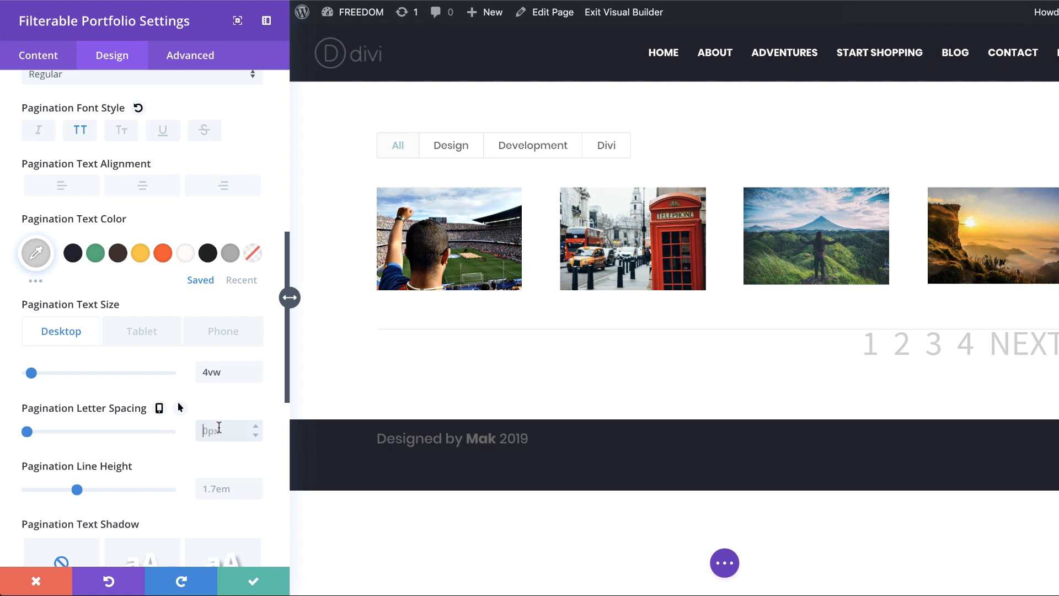
text(1vw)
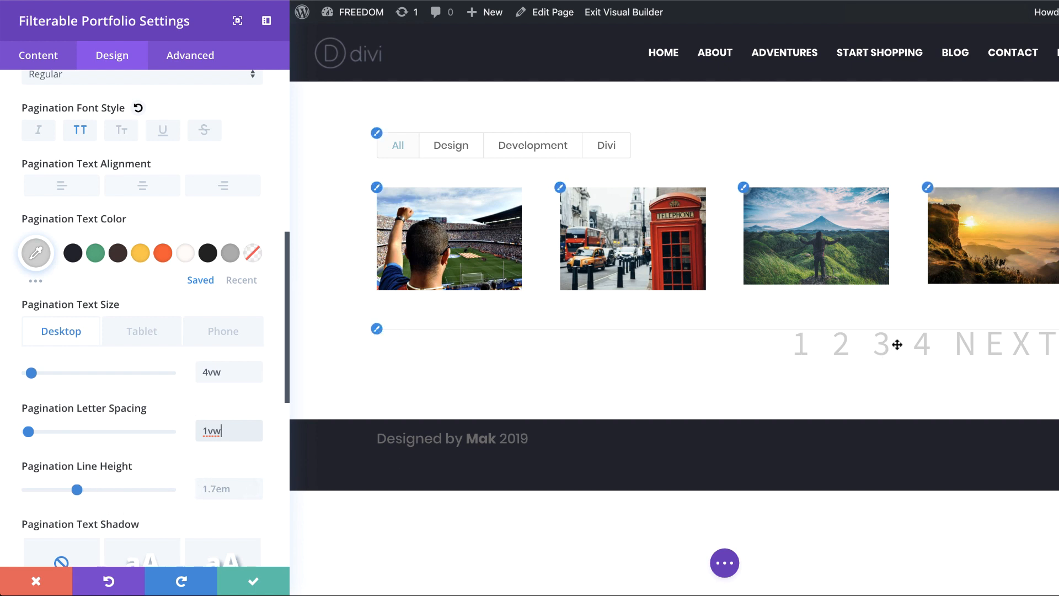
click(228, 488)
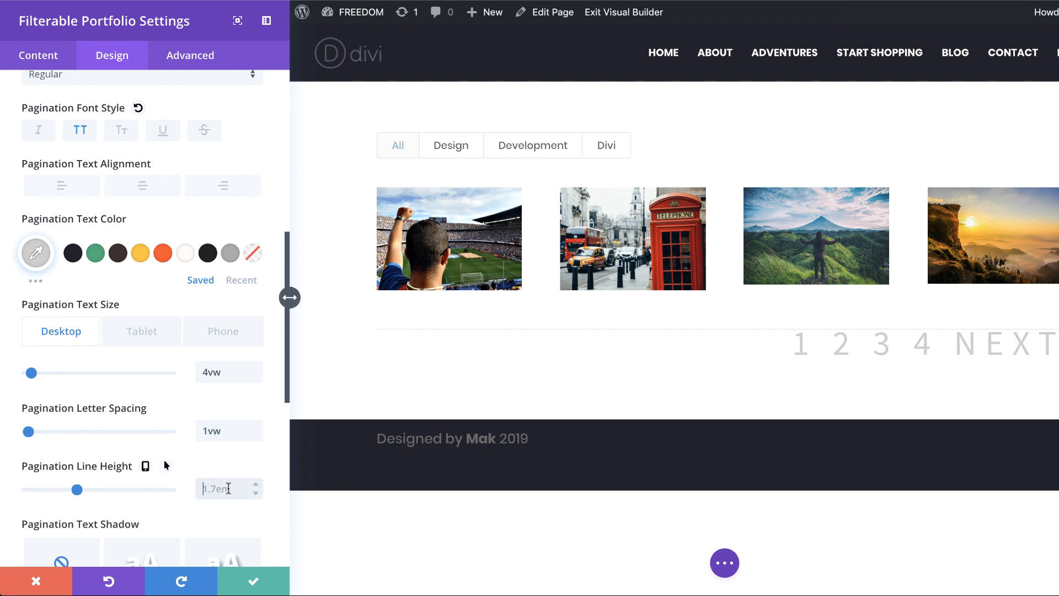
text(2em)
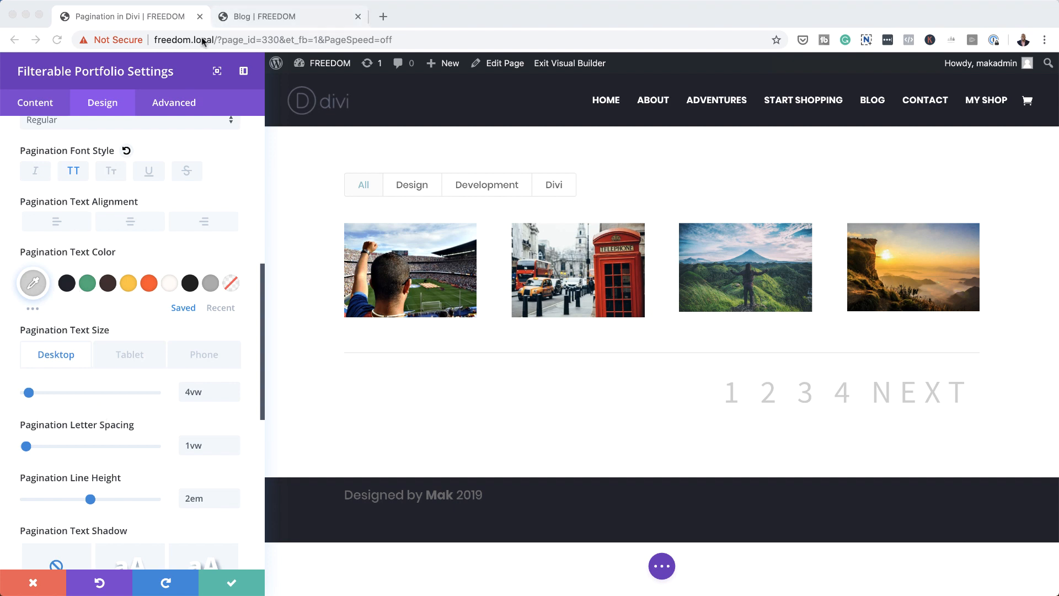
Step: Add the custom CSS "color: #0096eb !important;" for the portfolio's Pagination Active Page
click(176, 103)
click(176, 103)
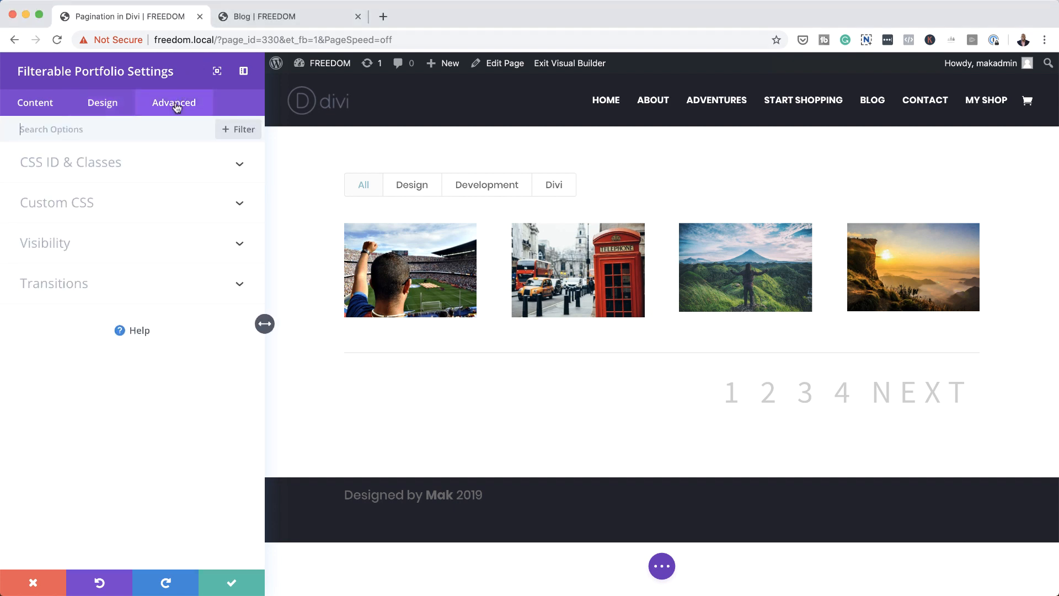
click(76, 210)
scroll(240, 424, down, 10)
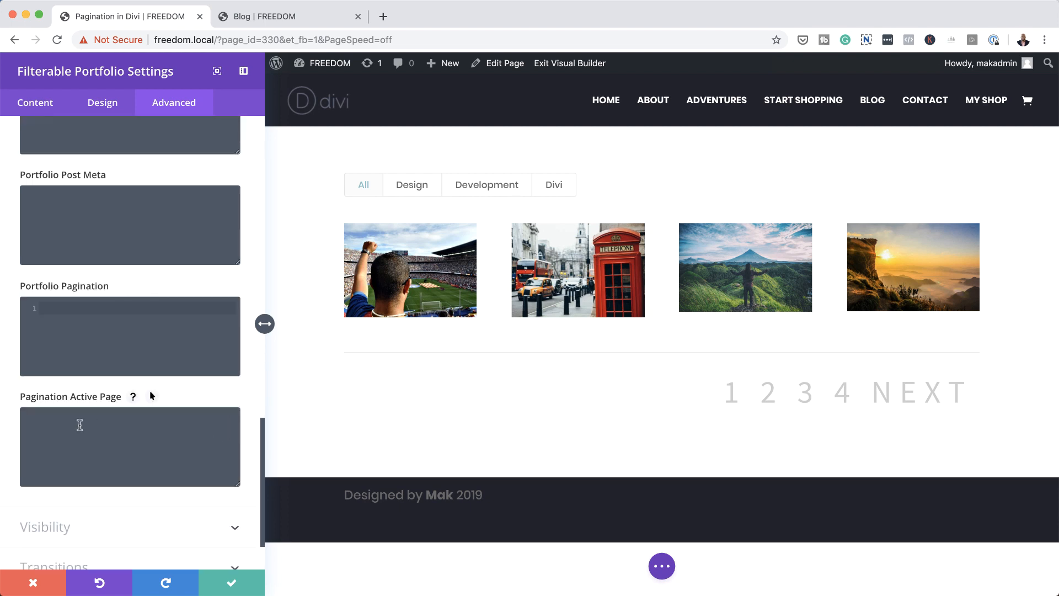
text(color: #0096eb !important;)
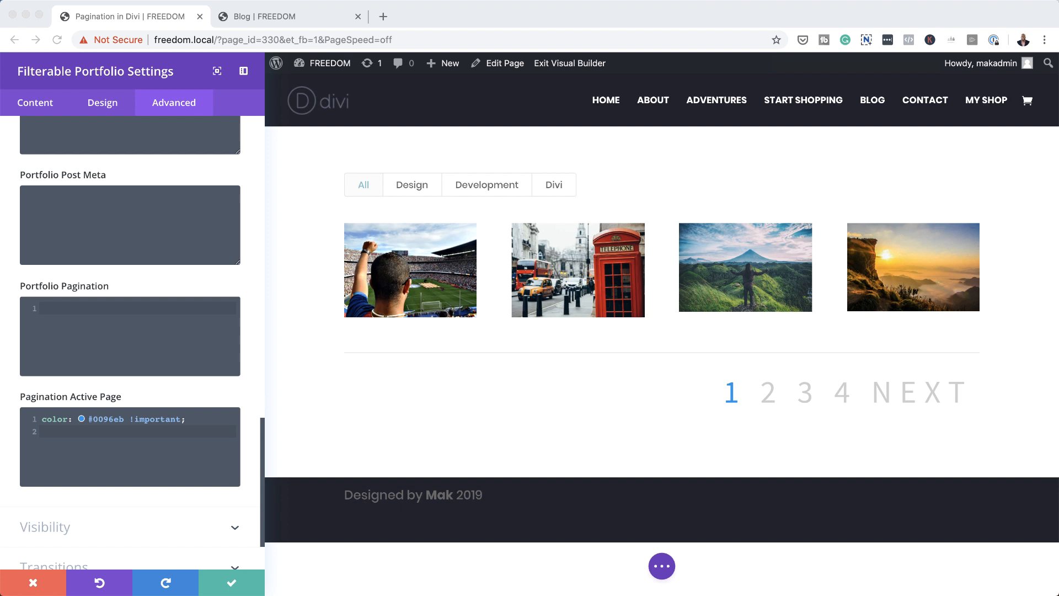
Step: Add the custom CSS "border: none; border: 2px solid #dddddd; background: #333333;" for the Portfolio Pagination
click(207, 307)
text(border: none;)
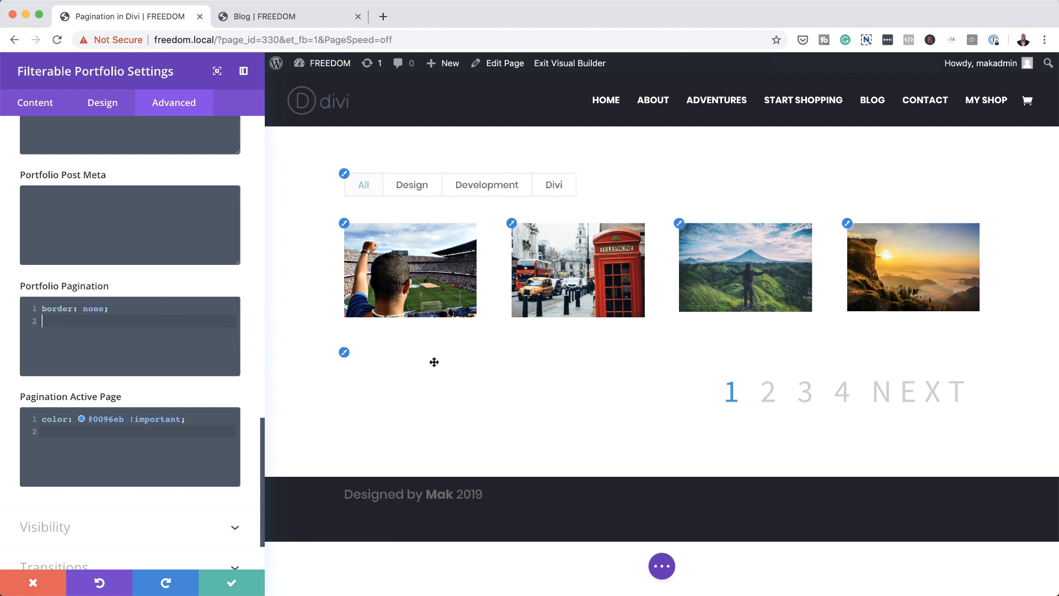
key(super+Tab)
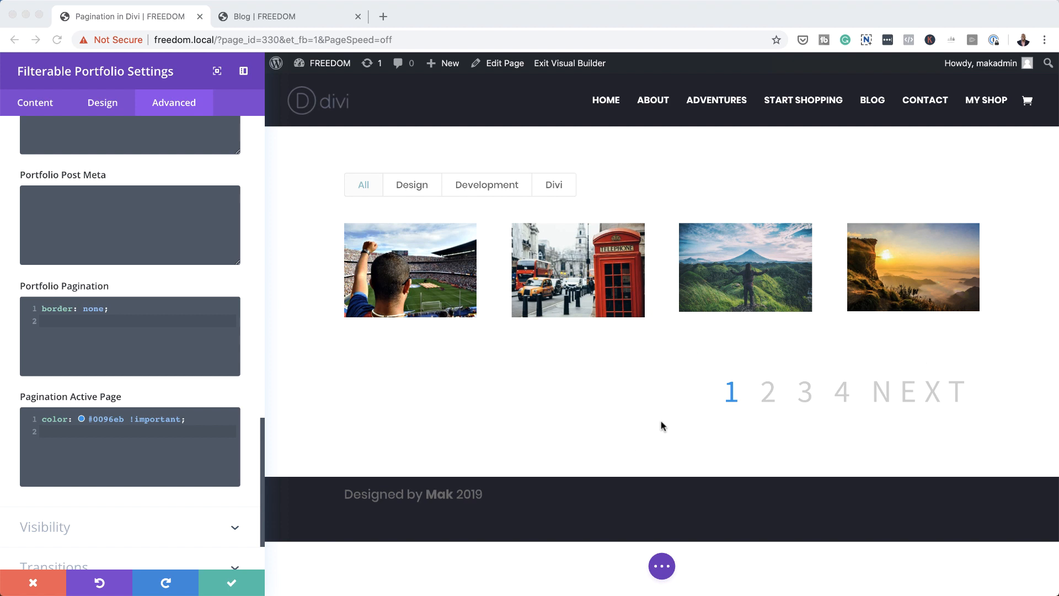
click(71, 320)
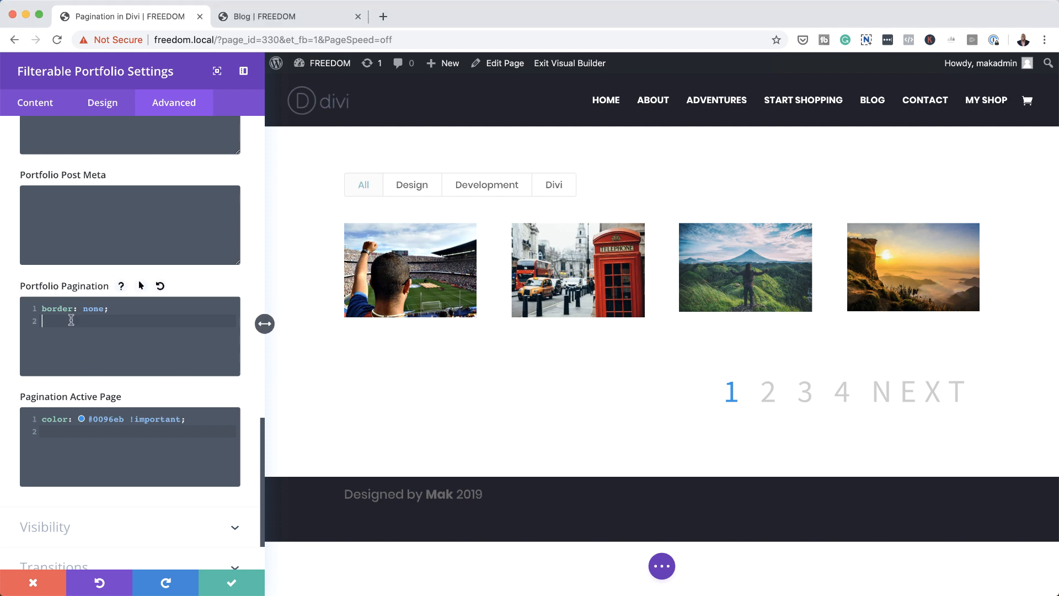
text(border: 2px solid #dddddd;)
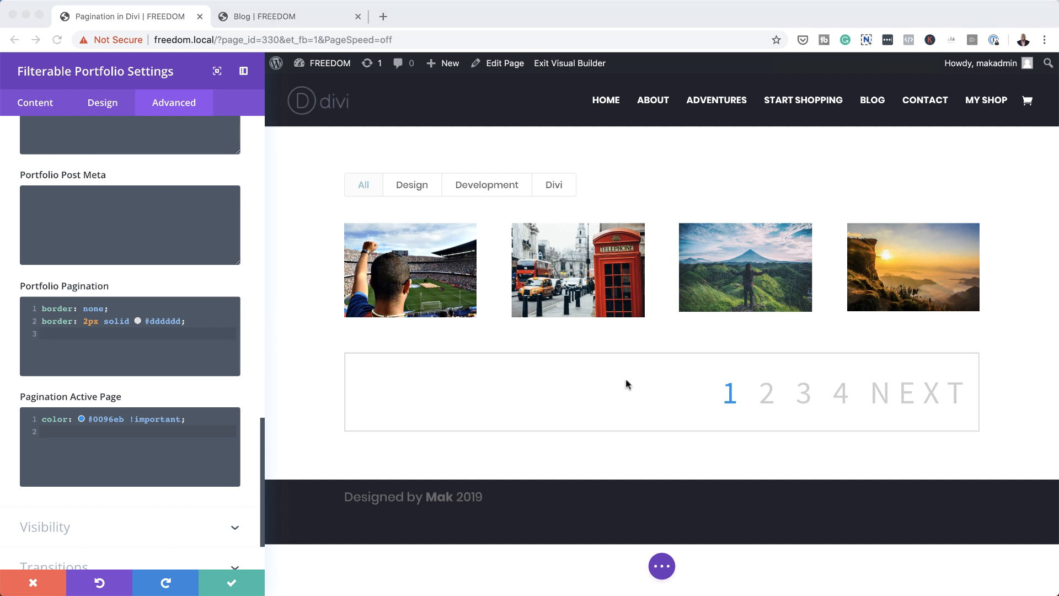
click(71, 333)
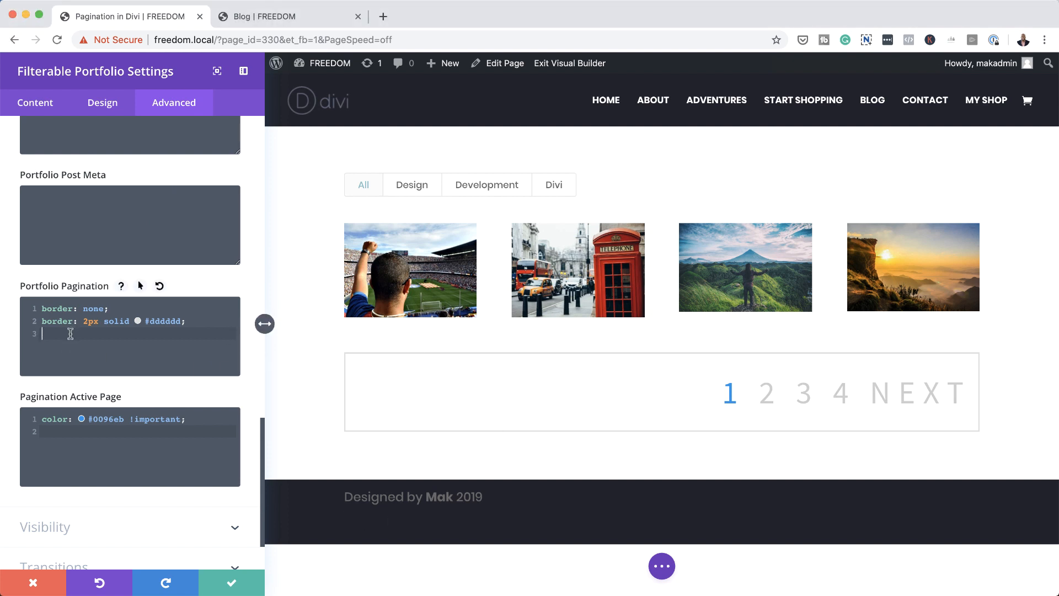
text(background: #333333;)
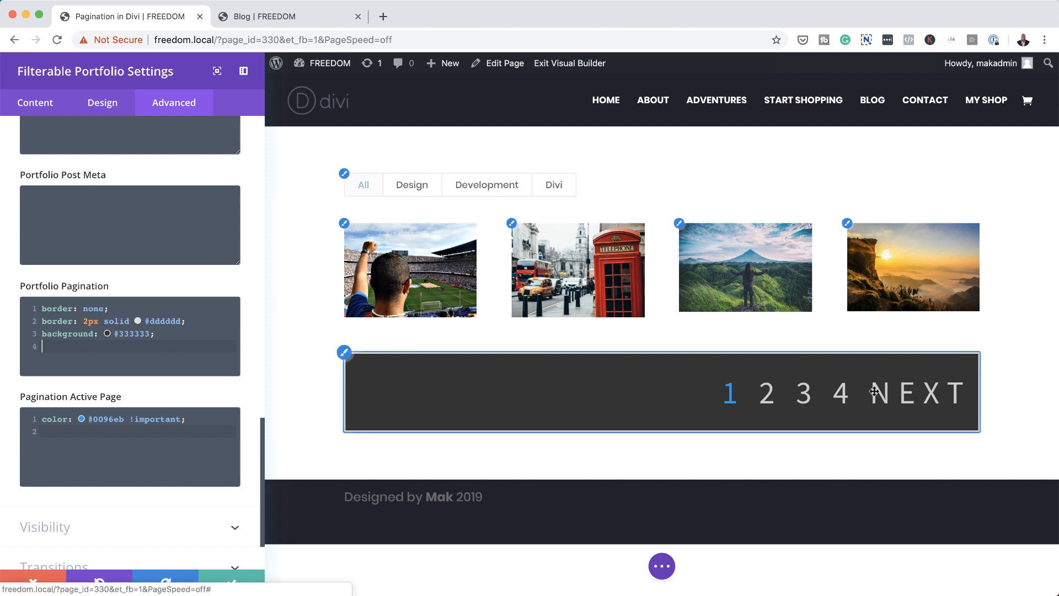
Step: Center the pagination text alignment and save the filterable portfolio's settings
click(115, 98)
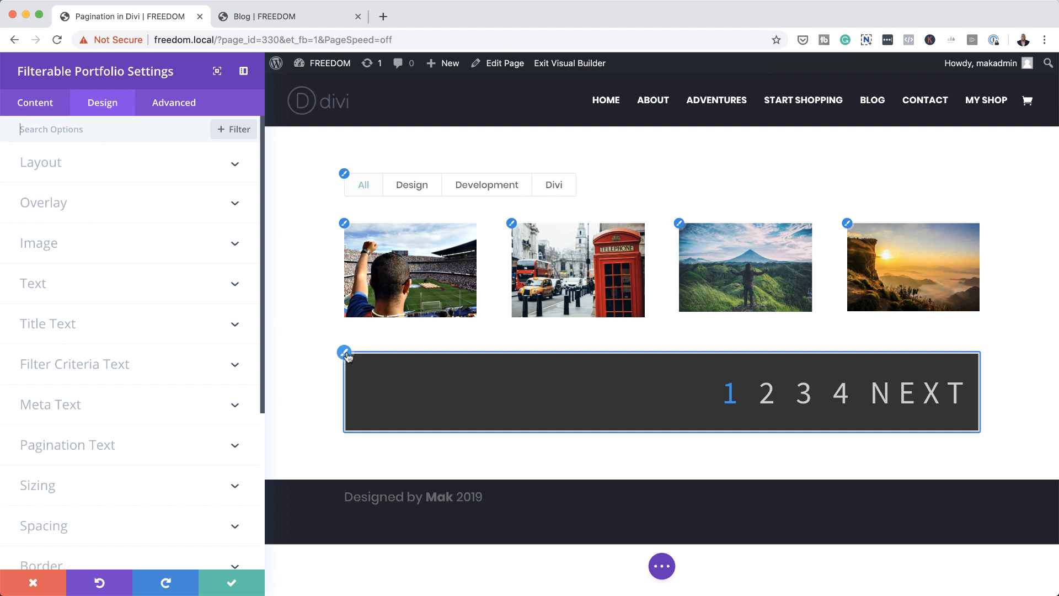
click(345, 353)
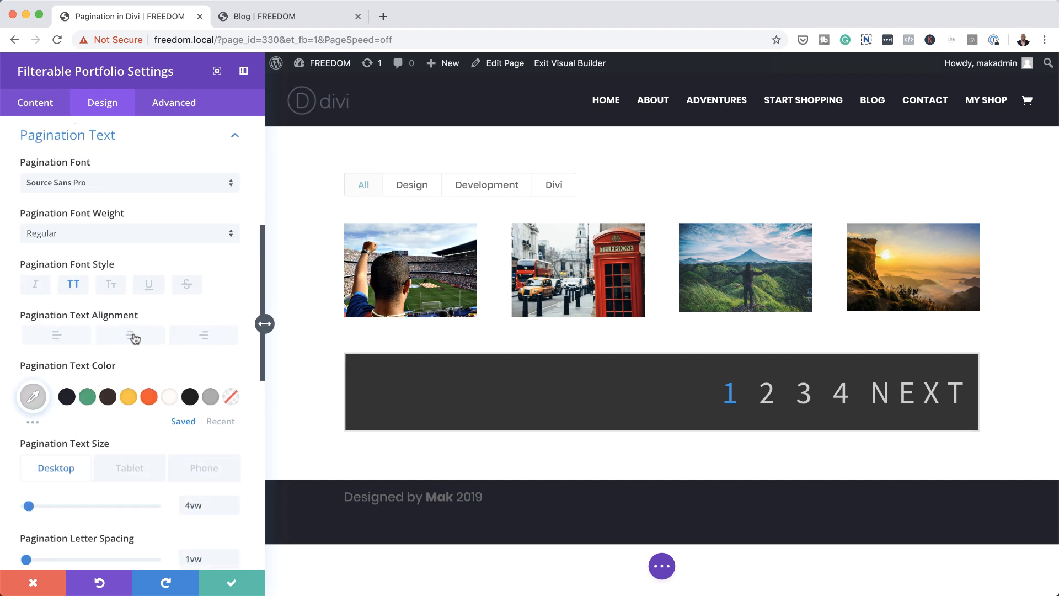
click(132, 337)
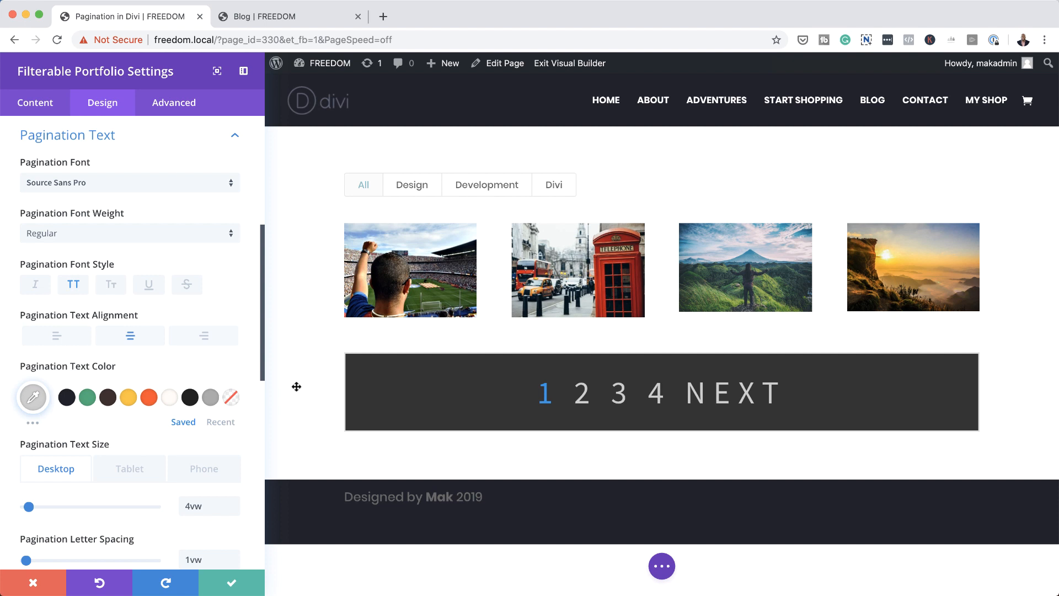
click(250, 587)
Step: Add a new section below the portfolio section and insert a single-column row in it
mouse_move(596, 451)
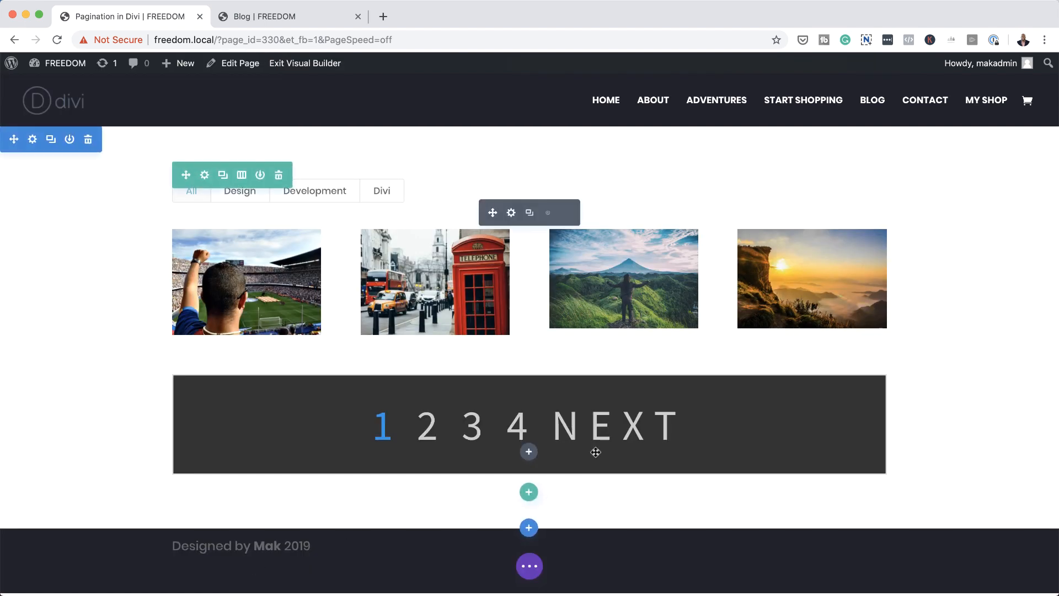
click(529, 529)
click(443, 488)
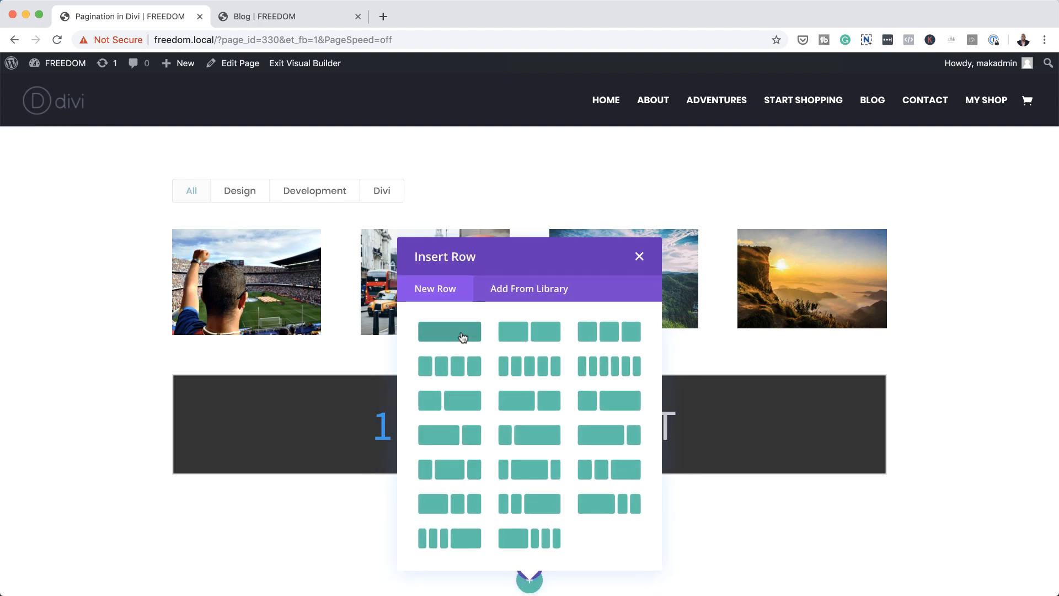
click(462, 336)
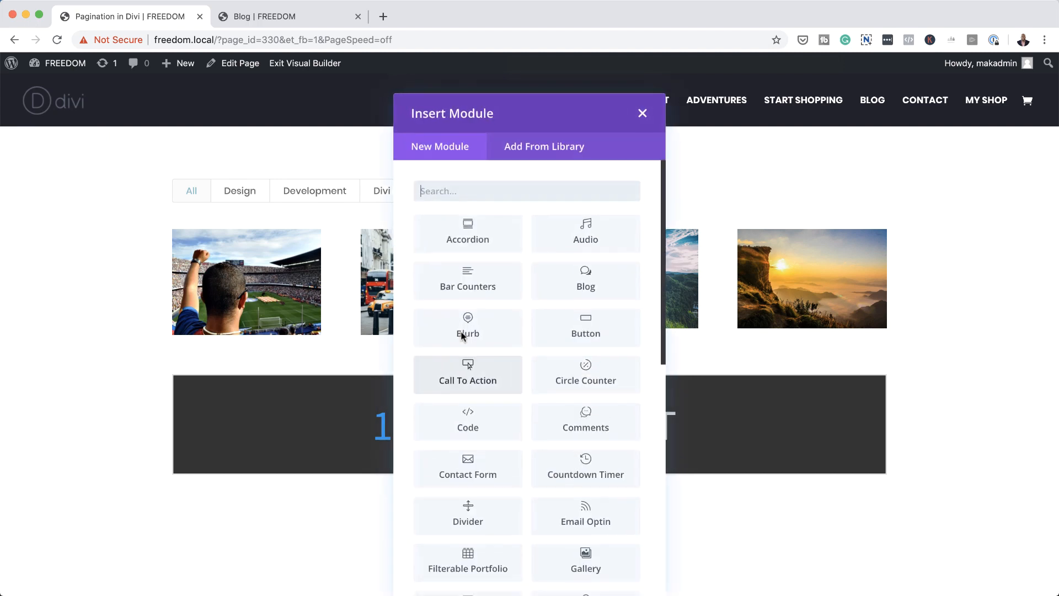
Step: Insert a Filterable Portfolio module in the new row and include the Design, Development and Divi categories
click(493, 188)
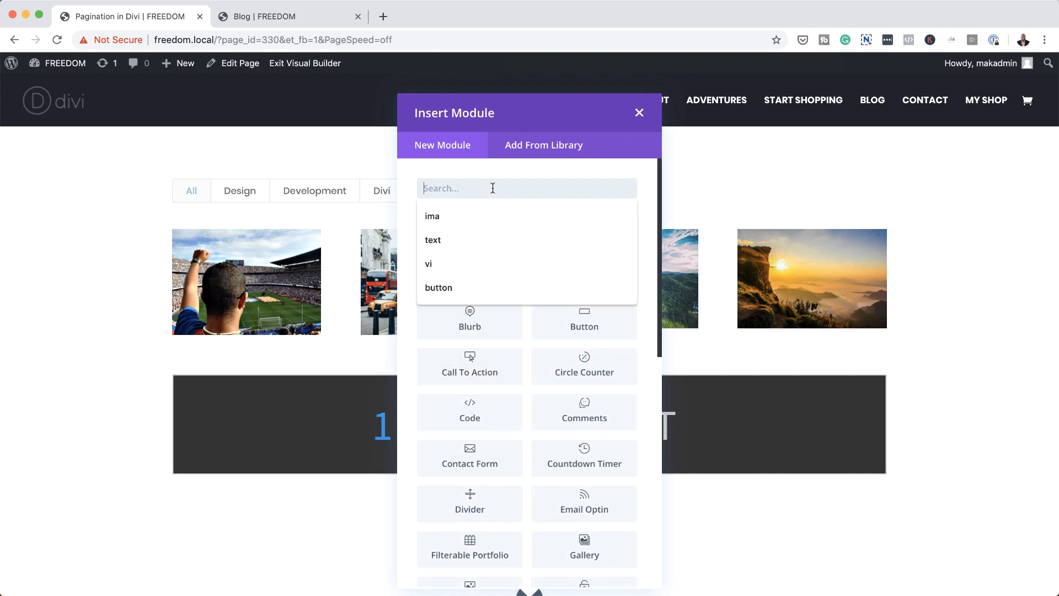
text(fle)
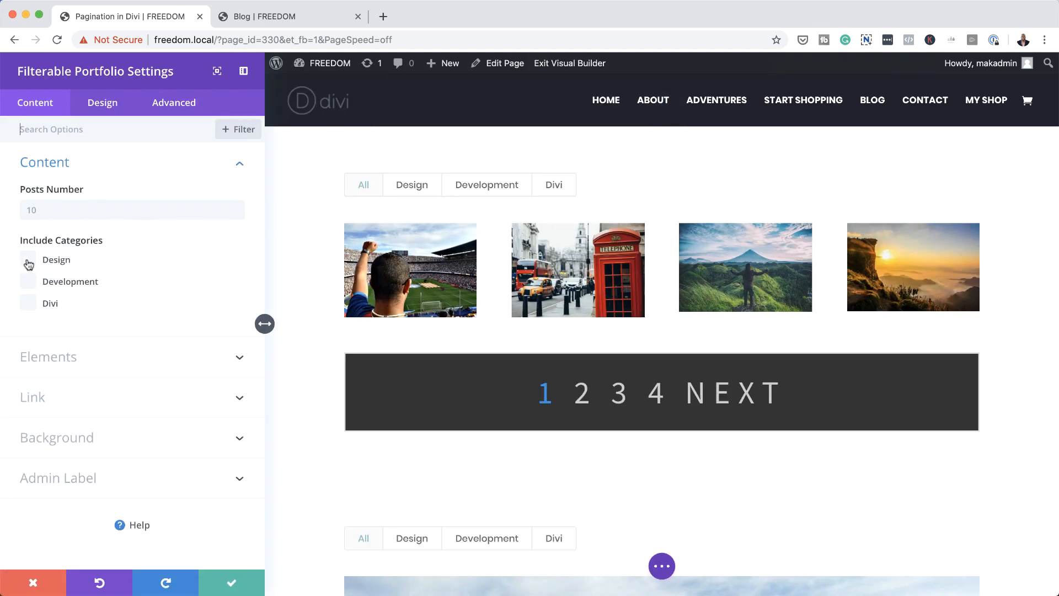
click(28, 260)
click(28, 282)
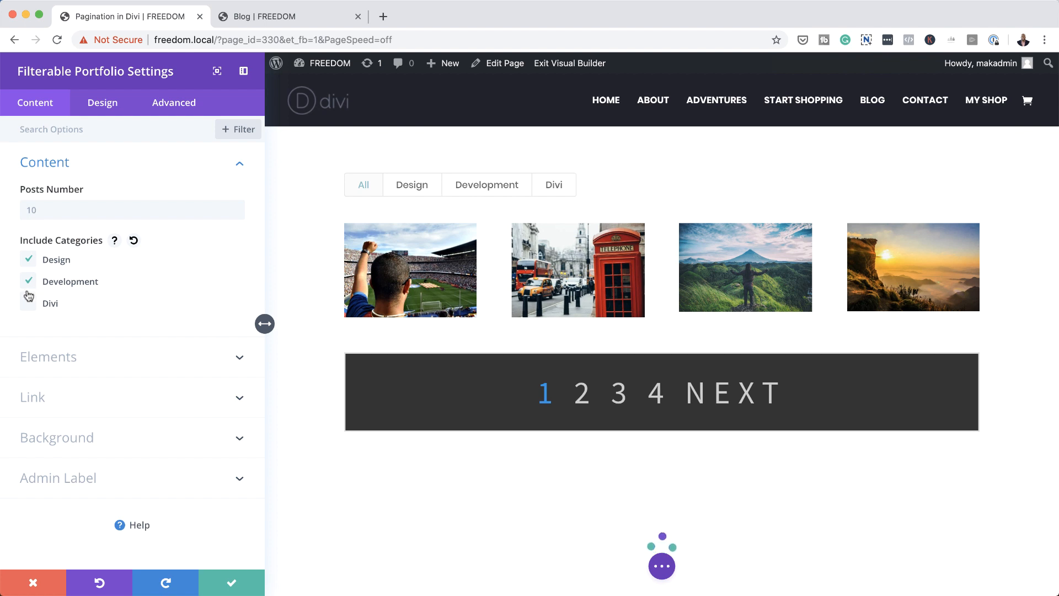
click(29, 303)
Step: Set the new portfolio's posts number to 4 and turn off its title and categories
click(47, 208)
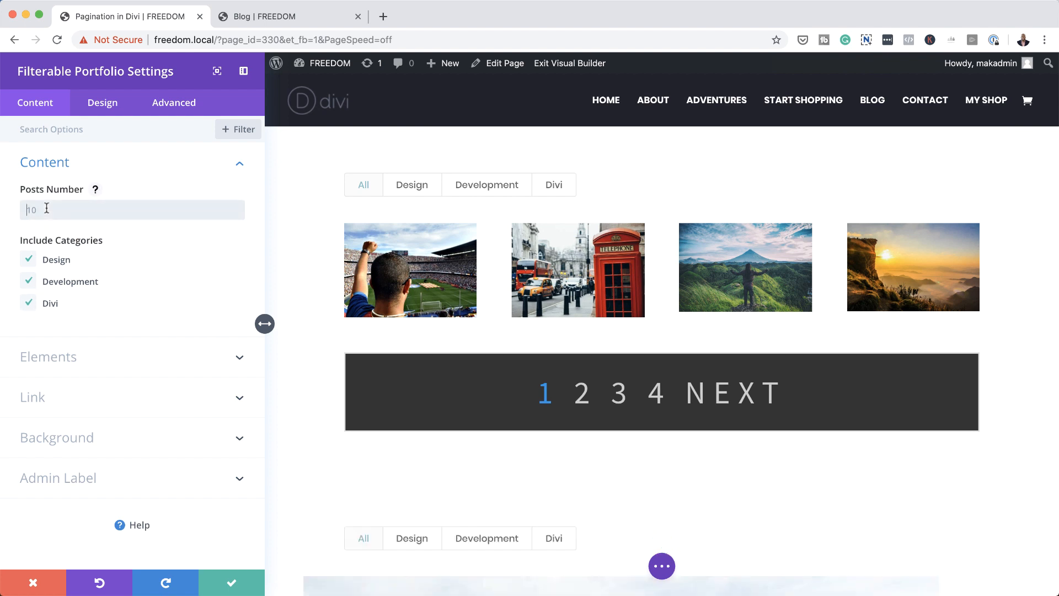
text(4)
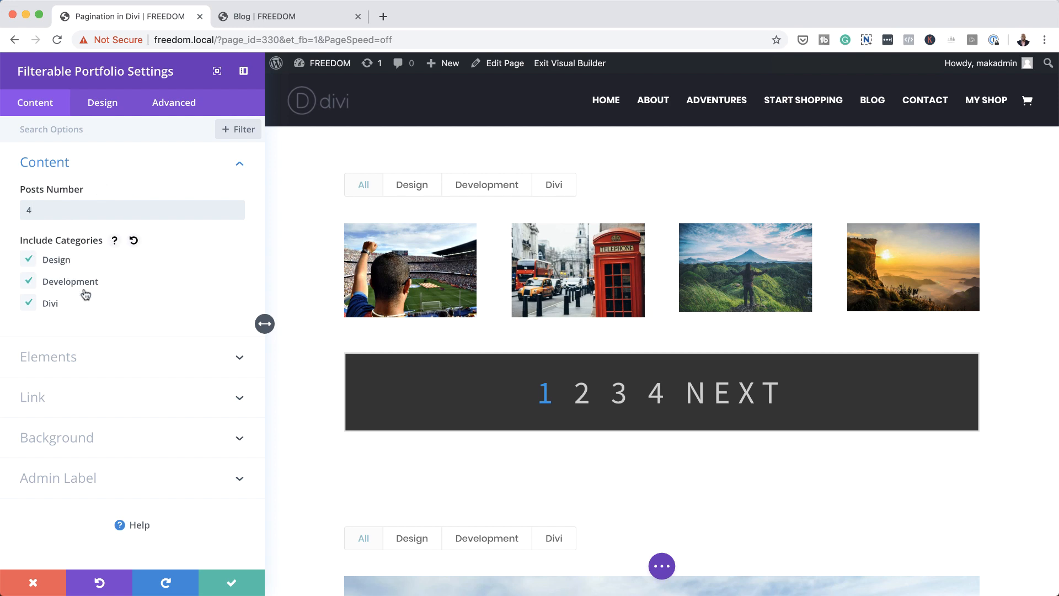
click(72, 359)
scroll(485, 423, down, 1)
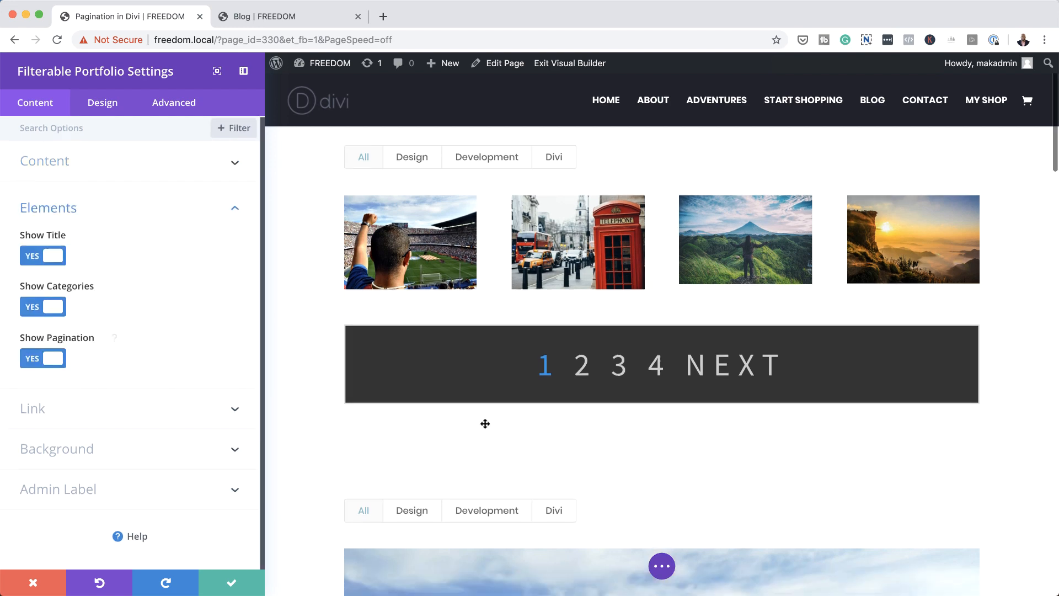
click(34, 255)
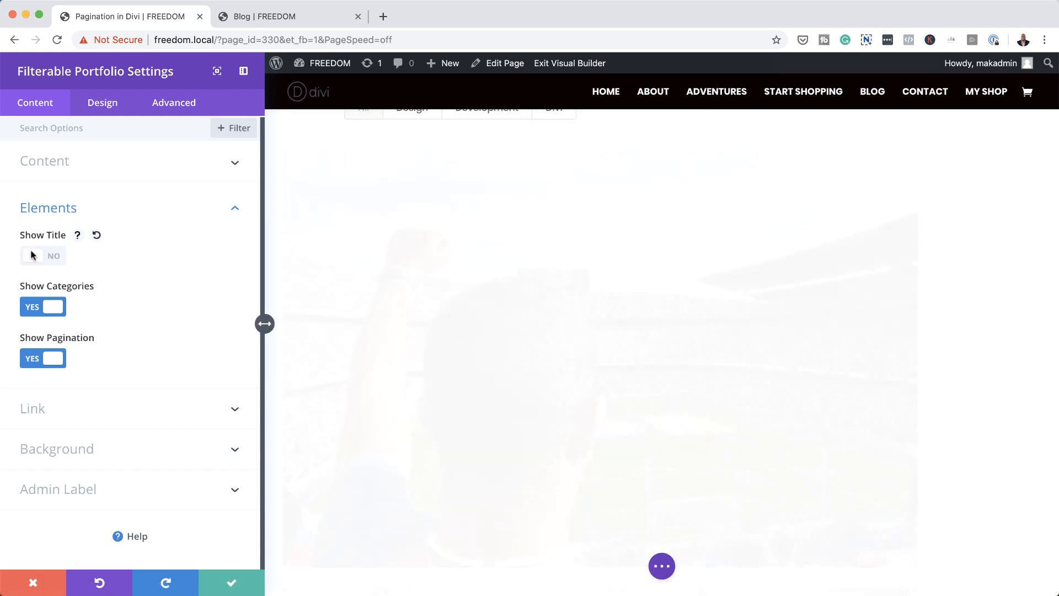
click(34, 306)
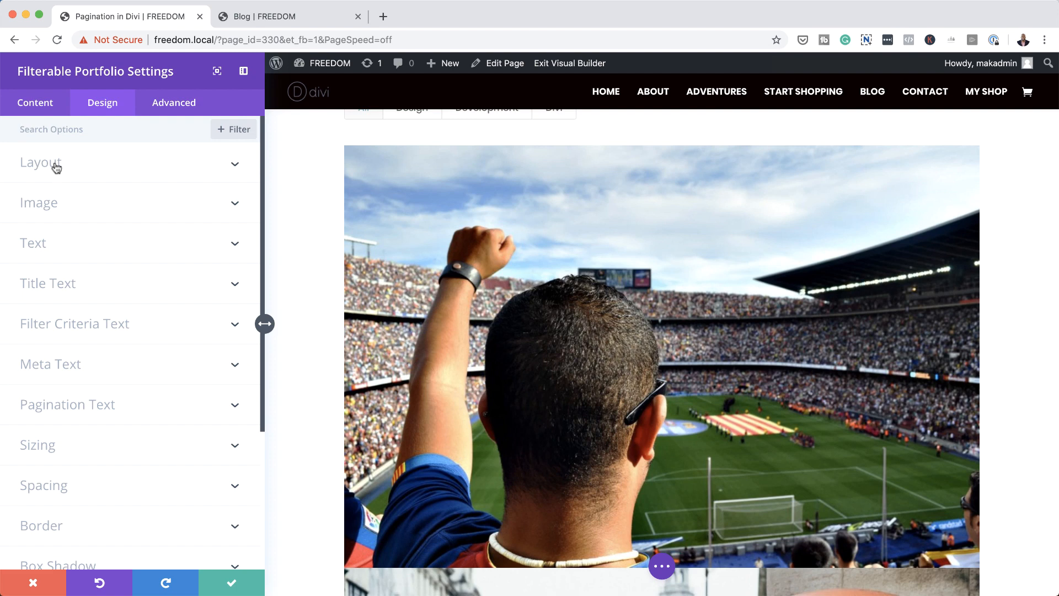
Step: Change the new filterable portfolio's layout to Grid
click(53, 166)
click(71, 212)
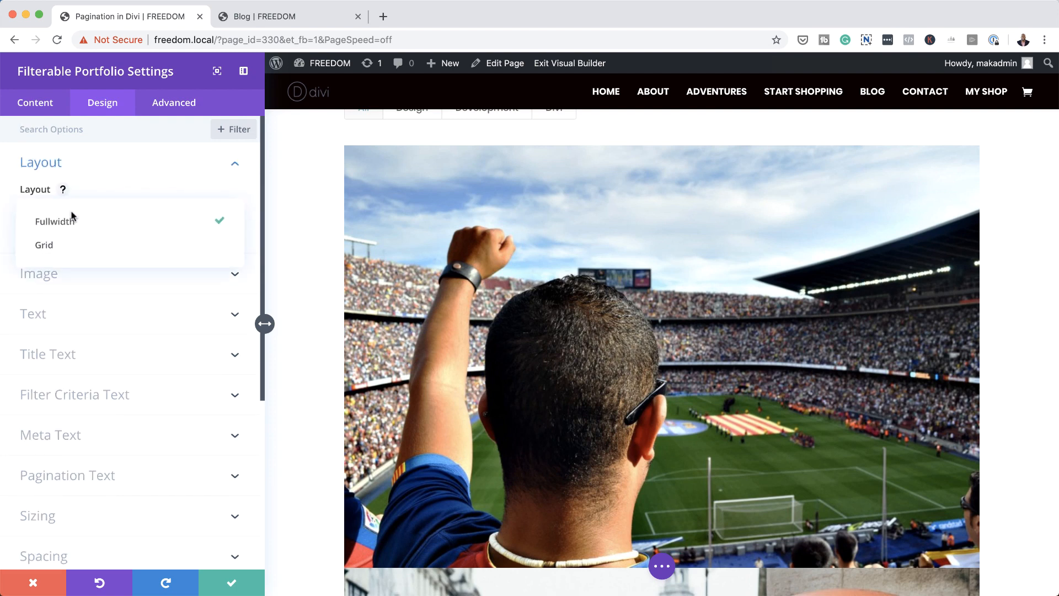
click(78, 245)
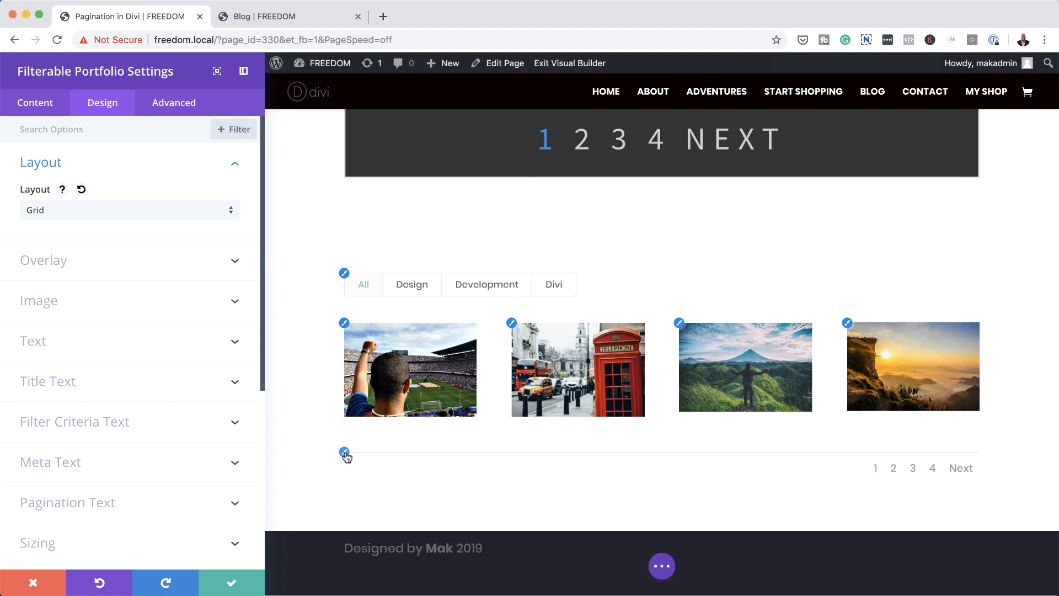
Step: Set the new portfolio's pagination text size to 16px and its pagination line height to 2.5em
click(344, 453)
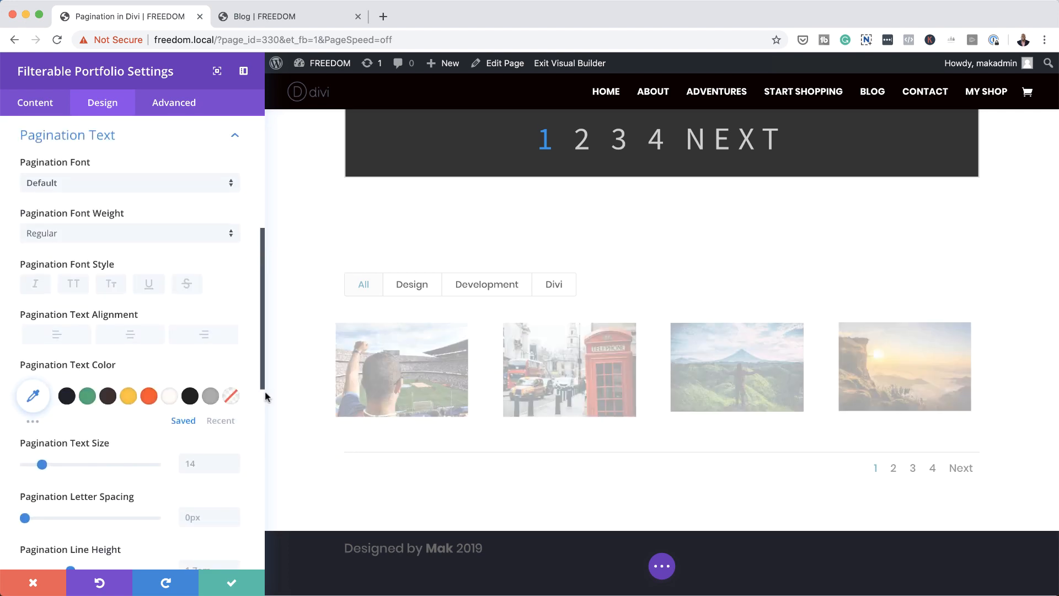
click(200, 464)
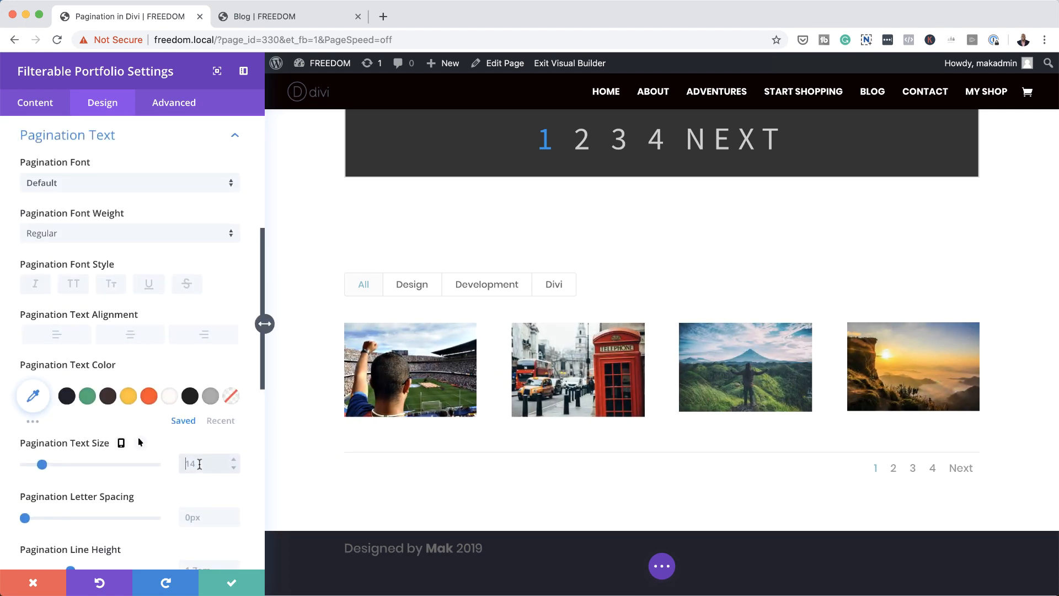
text(16)
scroll(201, 486, down, 5)
click(198, 441)
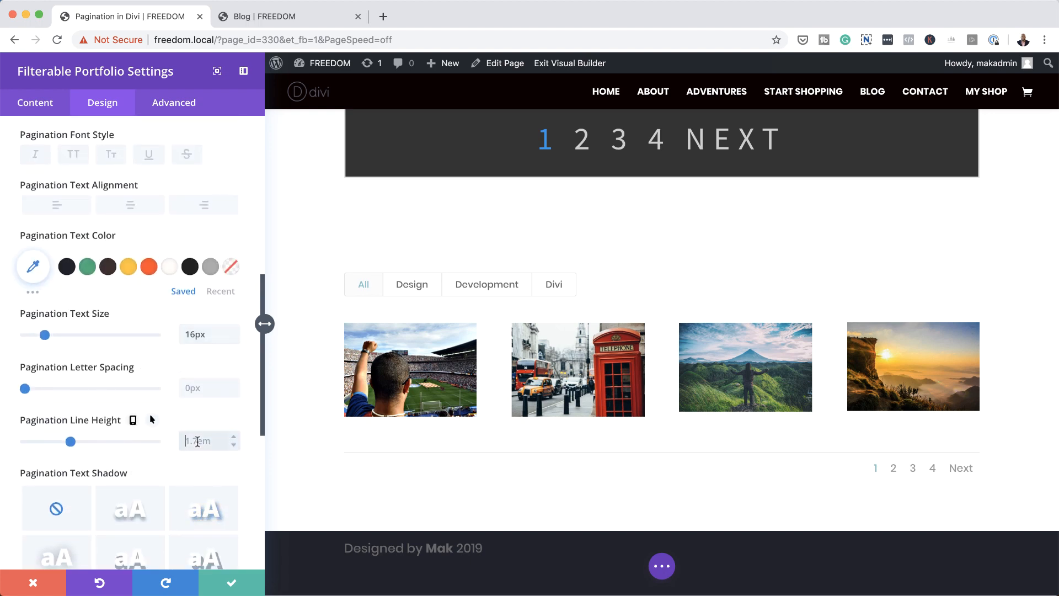
text(2.5em)
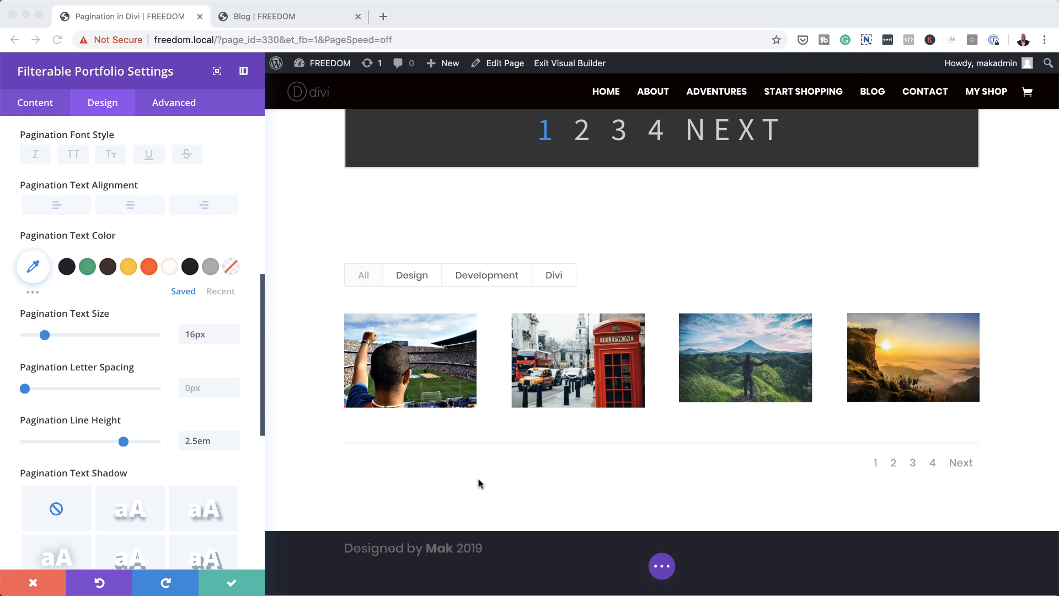
Step: Give the new portfolio the CSS class "pagi-space" and save the module's settings
click(173, 103)
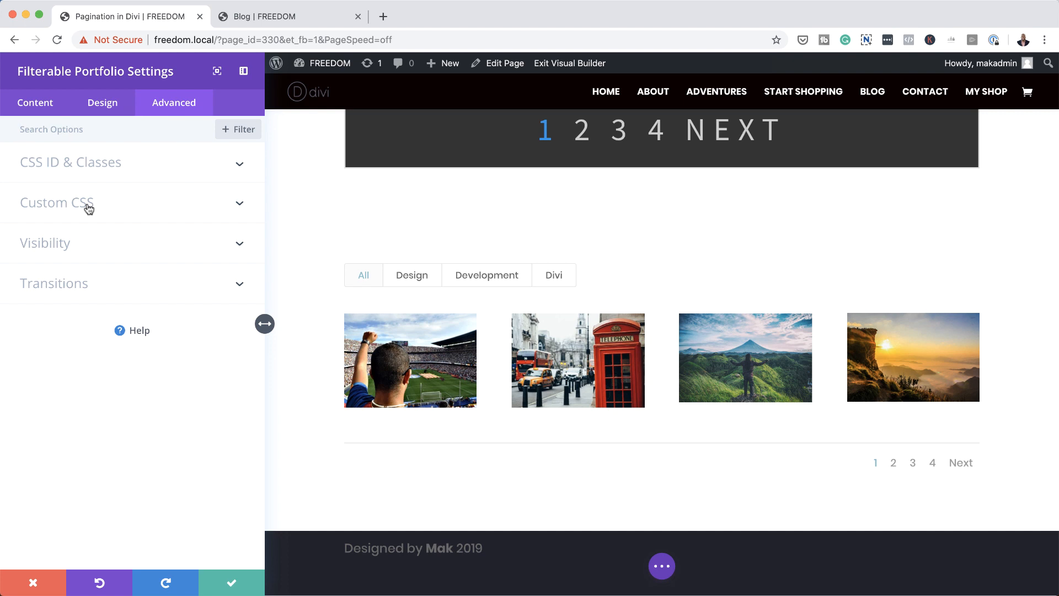
click(98, 164)
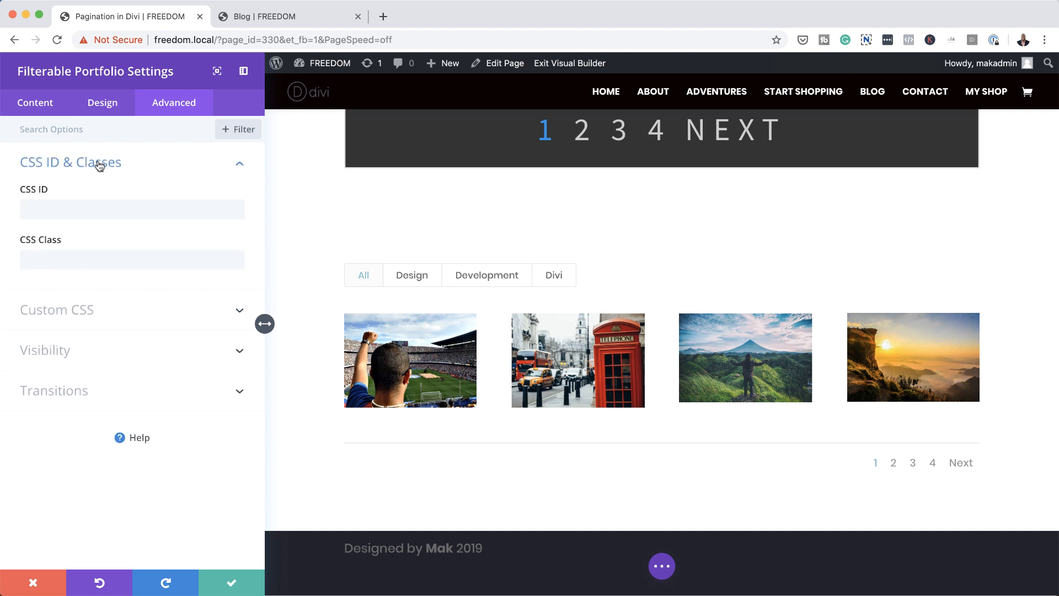
click(84, 257)
text(pagi-space)
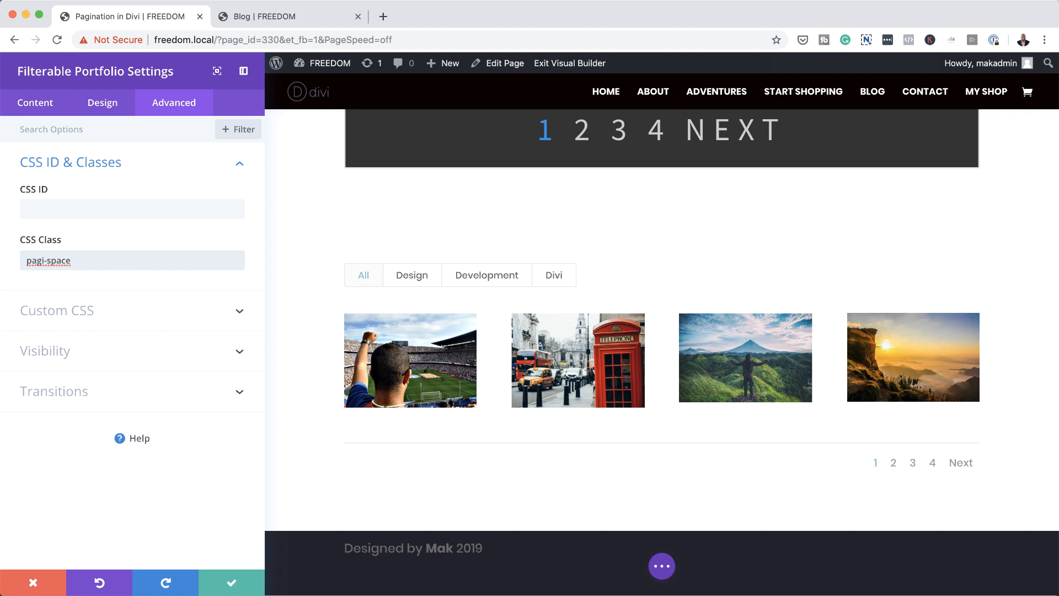
key(super+Tab)
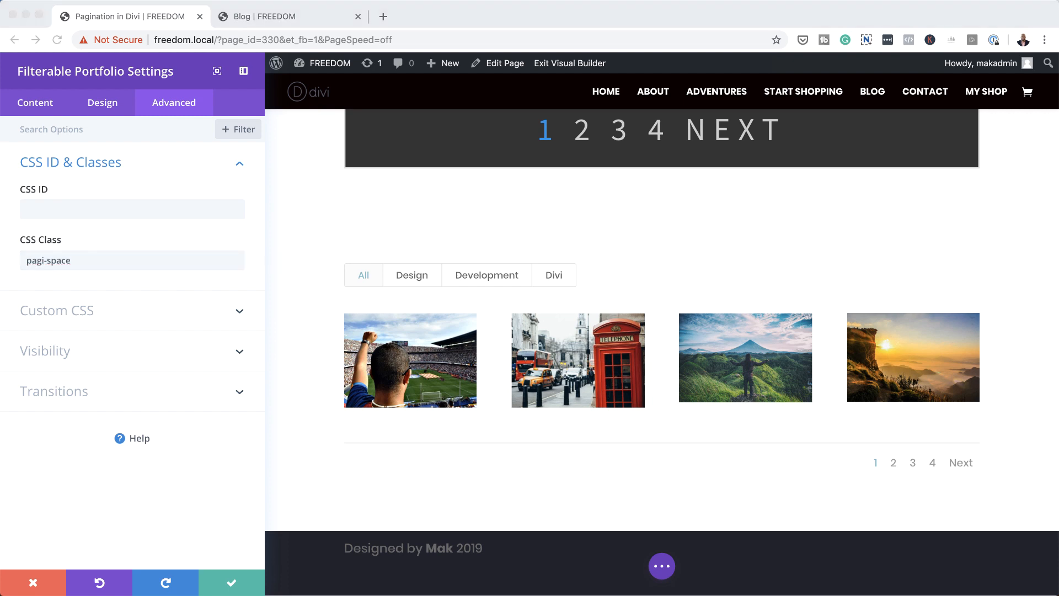
click(229, 585)
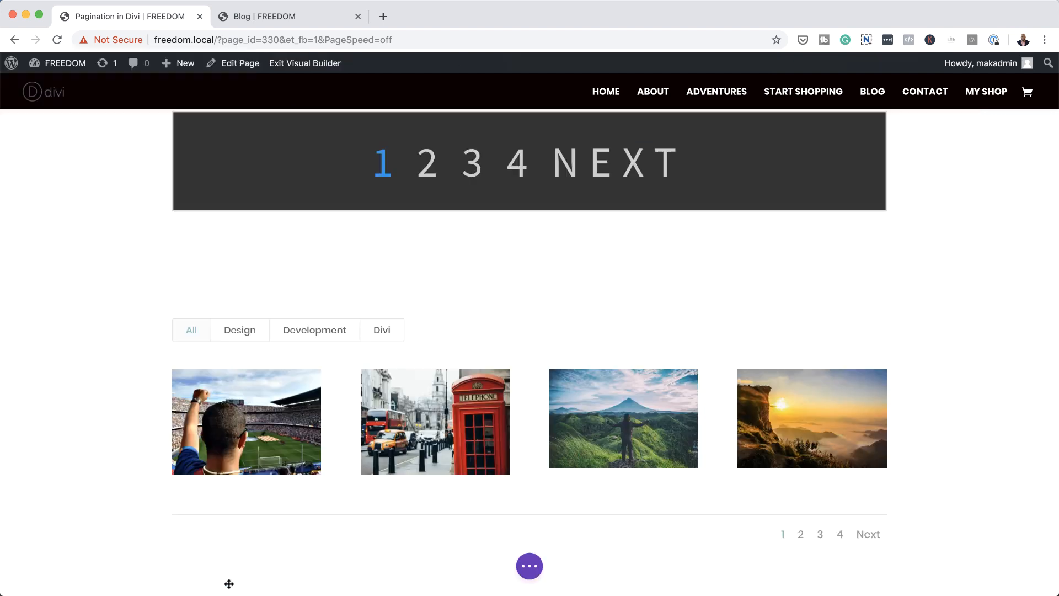
Step: Add page custom CSS for pagi-space pagination: no container border, links padded 1em 1.5em on #eeeeee, and a #333333 active page with #ffffff text
click(527, 569)
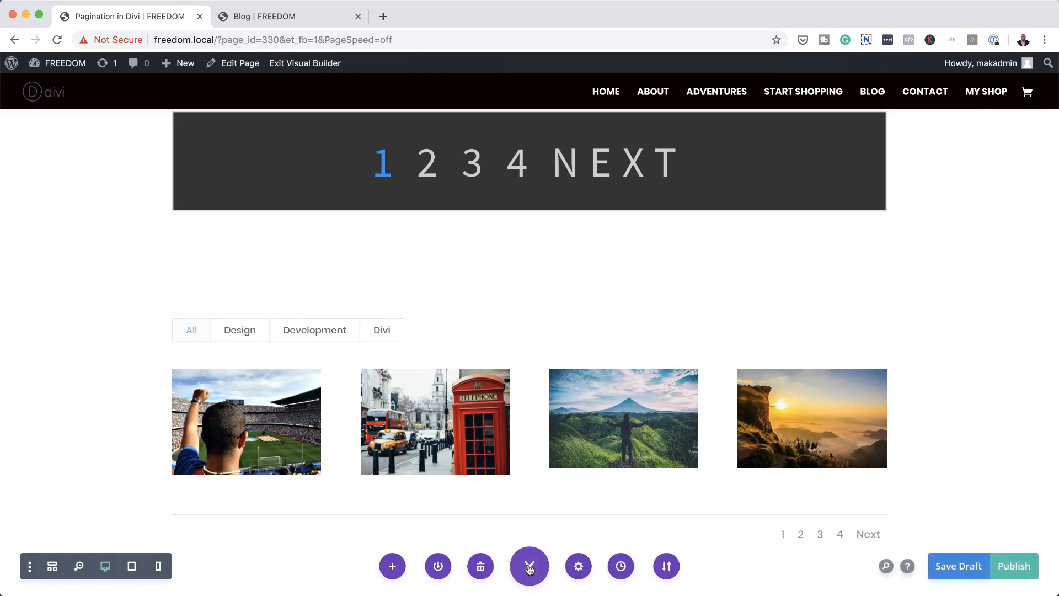
click(579, 568)
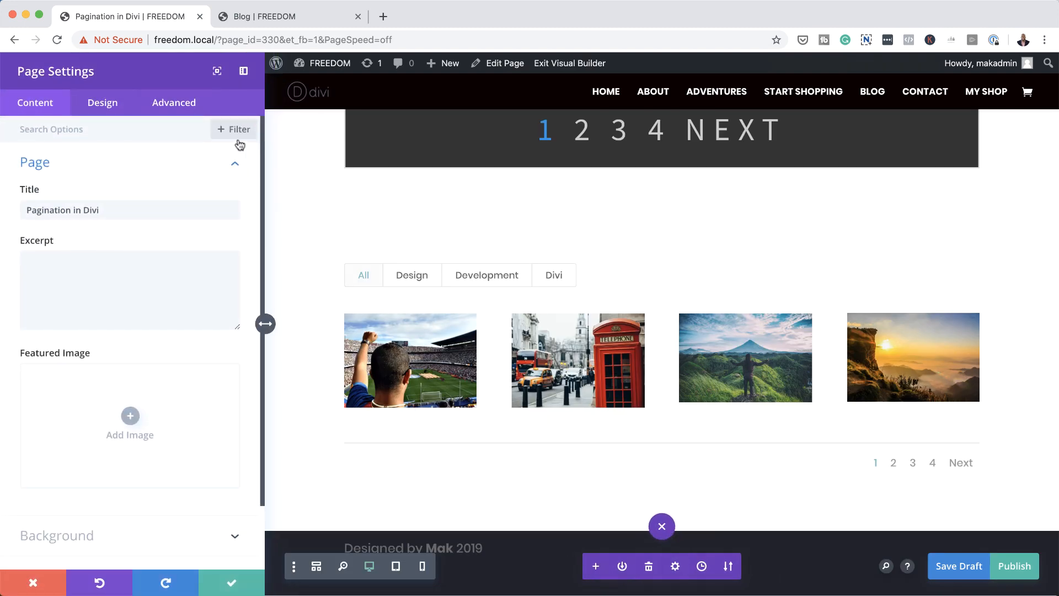
click(187, 104)
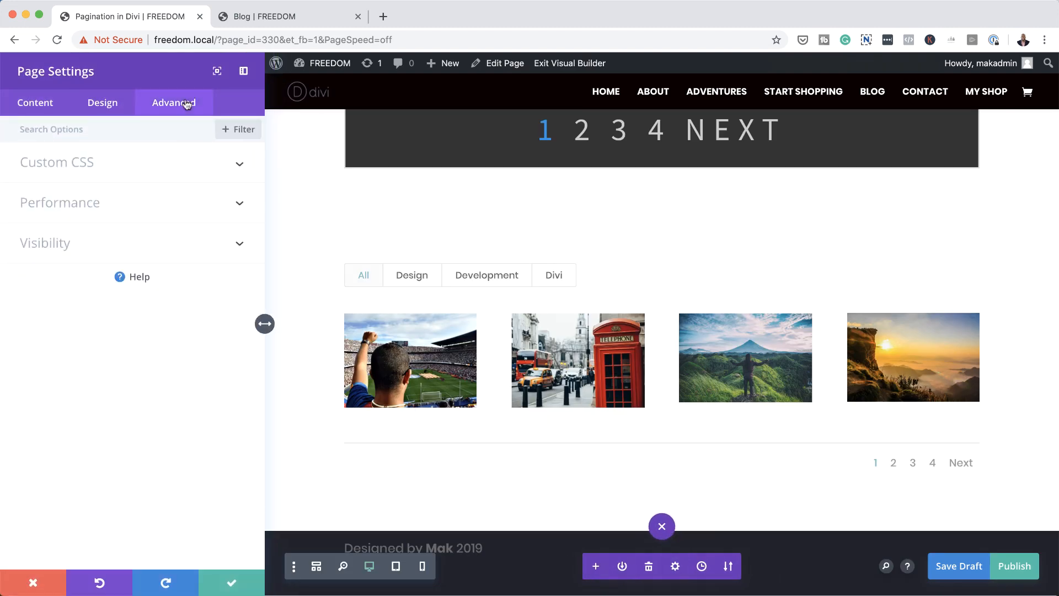
click(93, 164)
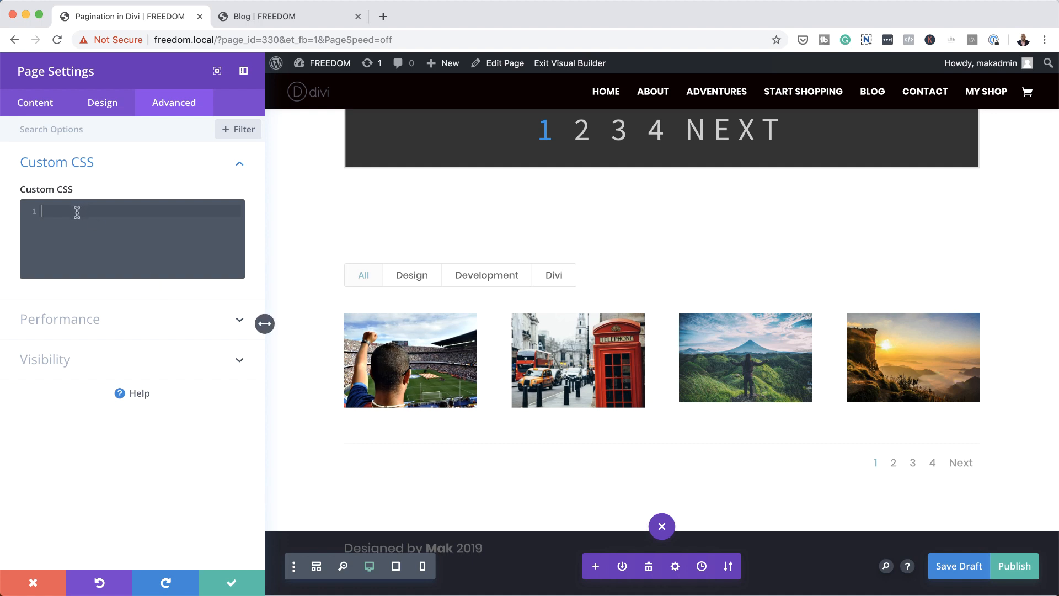
text(.et_pb_filterable_portfolio.pagi-space .et_pb_portofolio_pagination, .et_pb_gallery.pagi-space .et_pb_gallery_pagination {   border: none; }  .et_pb_filterable_portfolio.pagi-space .et_pb_portofolio_pagination ul li a, .et_pb_gallery.pagi-space .et_pb_gallery_pagination ul li a {   padding: 1em 1.5em;   background: #eeeeee;   border: 1px solid #eeeeee; }  .et_pb_filterable_portfolio.pagi-space .et_pb_portofolio_pagination ul li a:hover, .et_pb_gallery.pagi-space .et_pb_gallery_pagination ul li a.hover {   border-color: #333333; }  .et_pb_filterable_portfolio.pagi-space .et_pb_portofolio_pagination ul li a.active, .et_pb_gallery.pagi-space .et_pb_gallery_pagination ul li a.active {   background: #333333;   color: #ffffff;   border-color: #333333; })
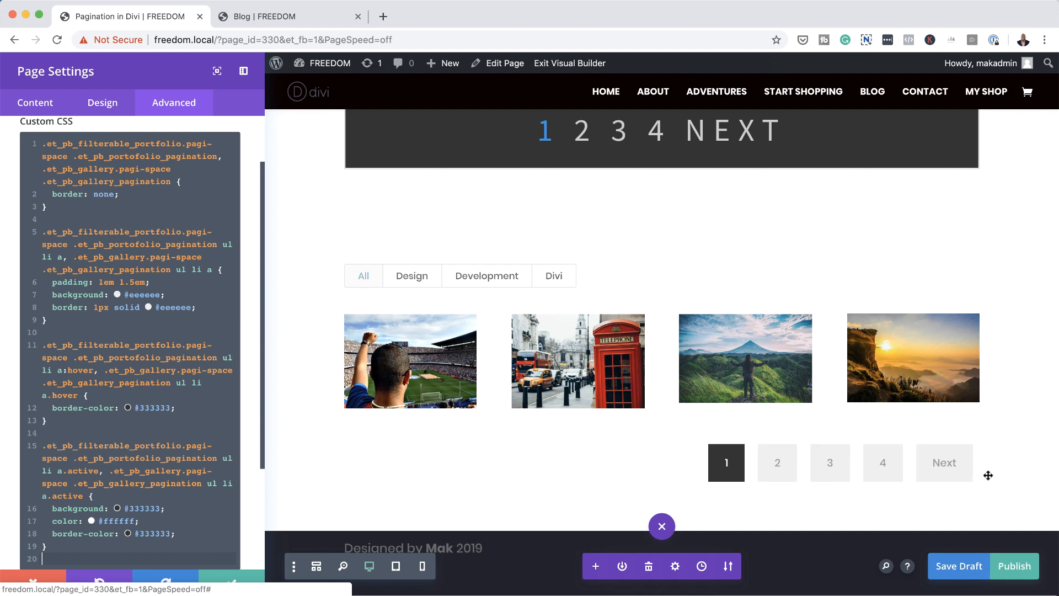
click(233, 581)
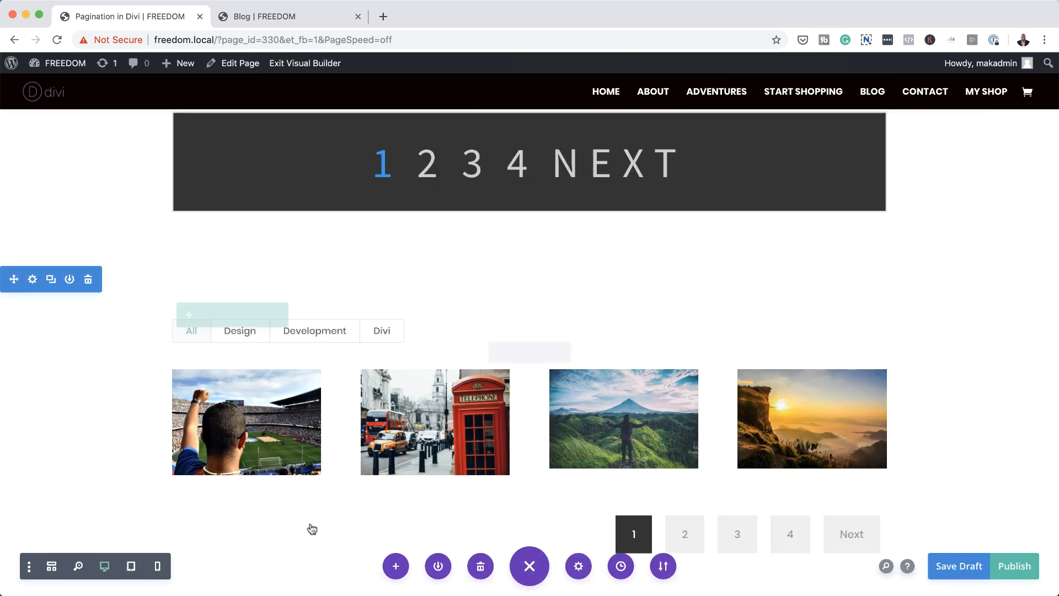
Step: Try page 2 of the lower portfolio's pagination and publish the page
scroll(953, 379, down, 2)
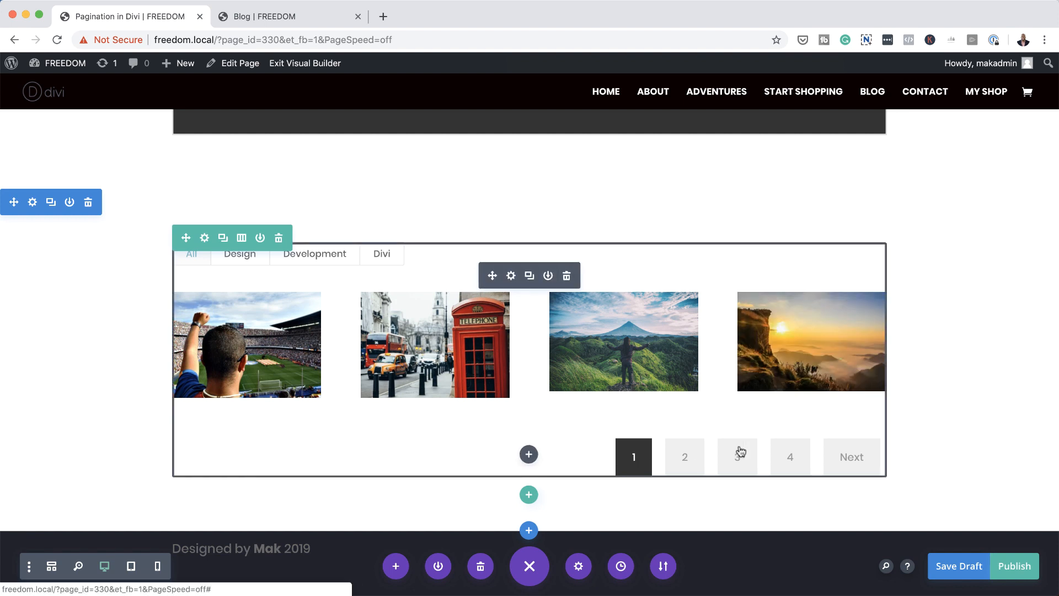
click(674, 459)
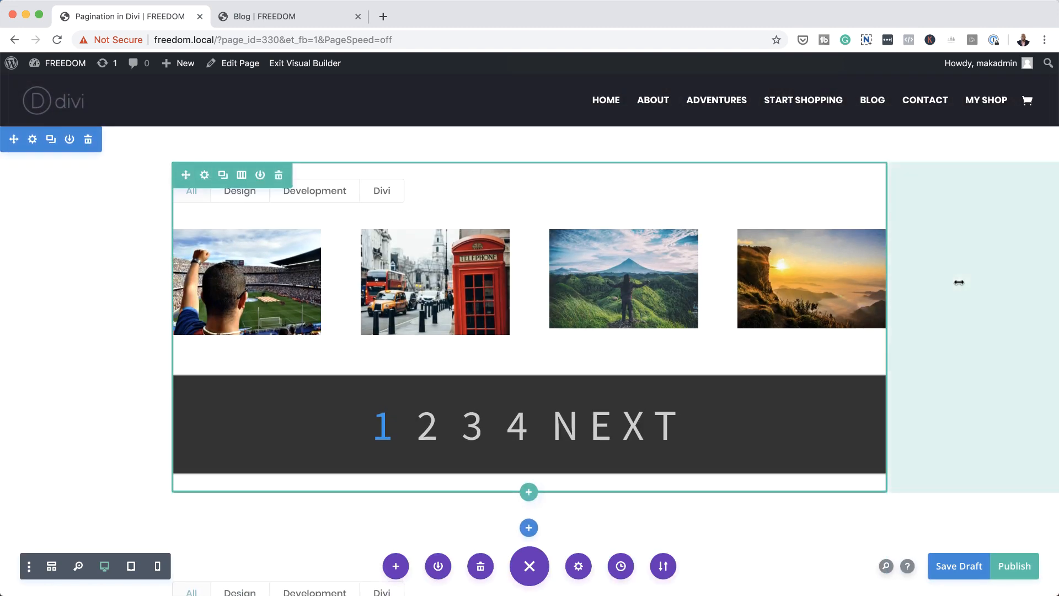
scroll(977, 331, down, 3)
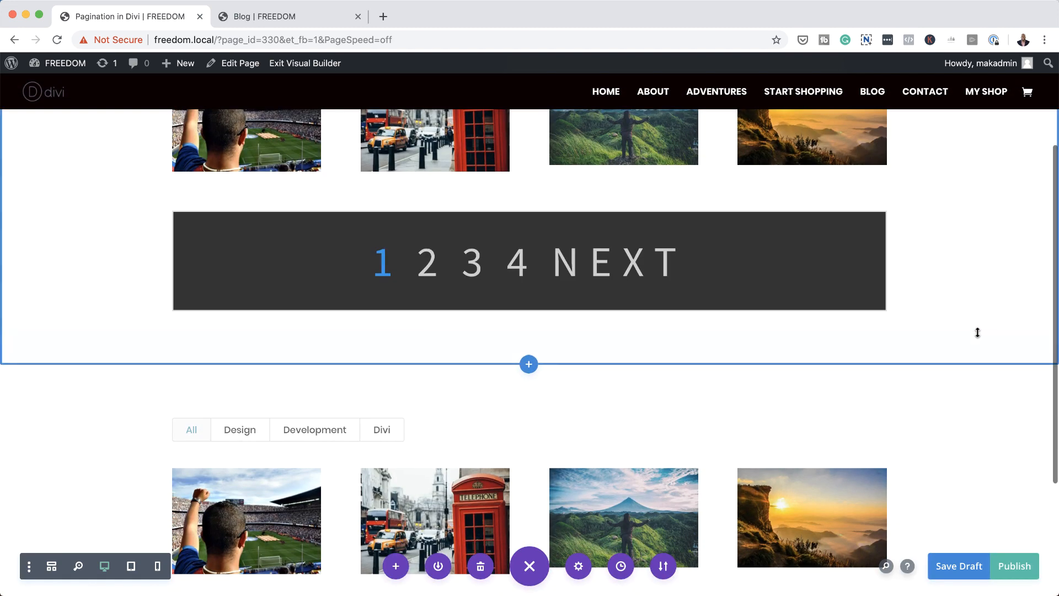
scroll(978, 332, down, 3)
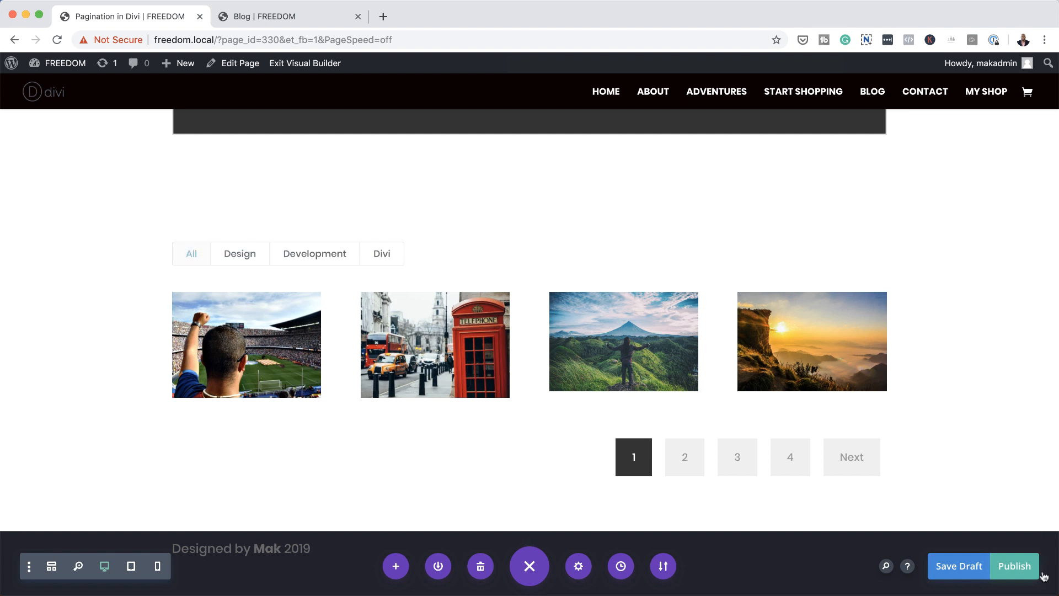
click(1015, 568)
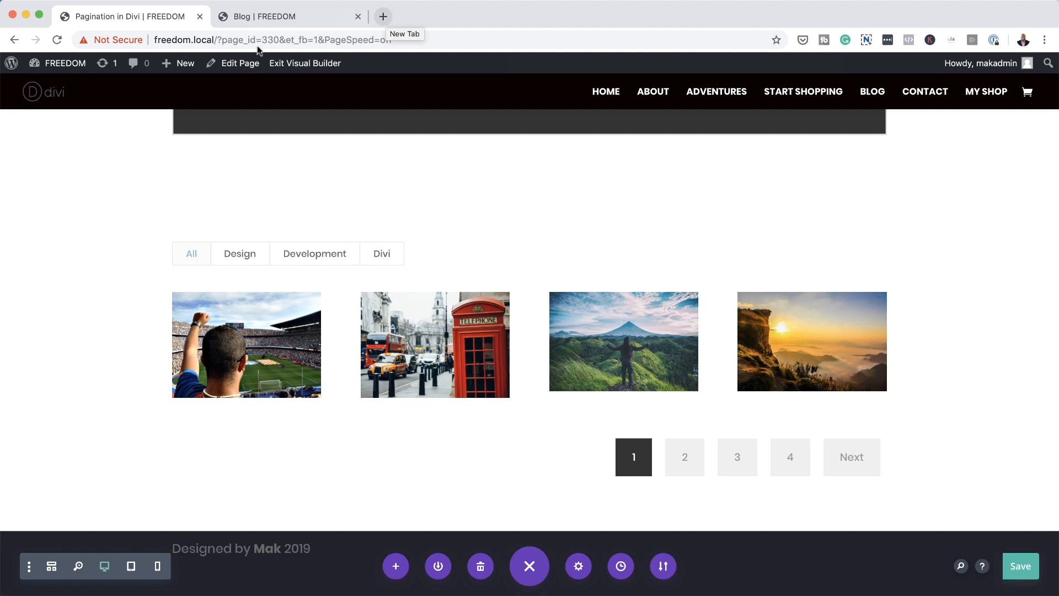
Step: Open the WordPress dashboard in a new tab and search the plugins available to add for "wp pagenavi"
mouse_move(69, 68)
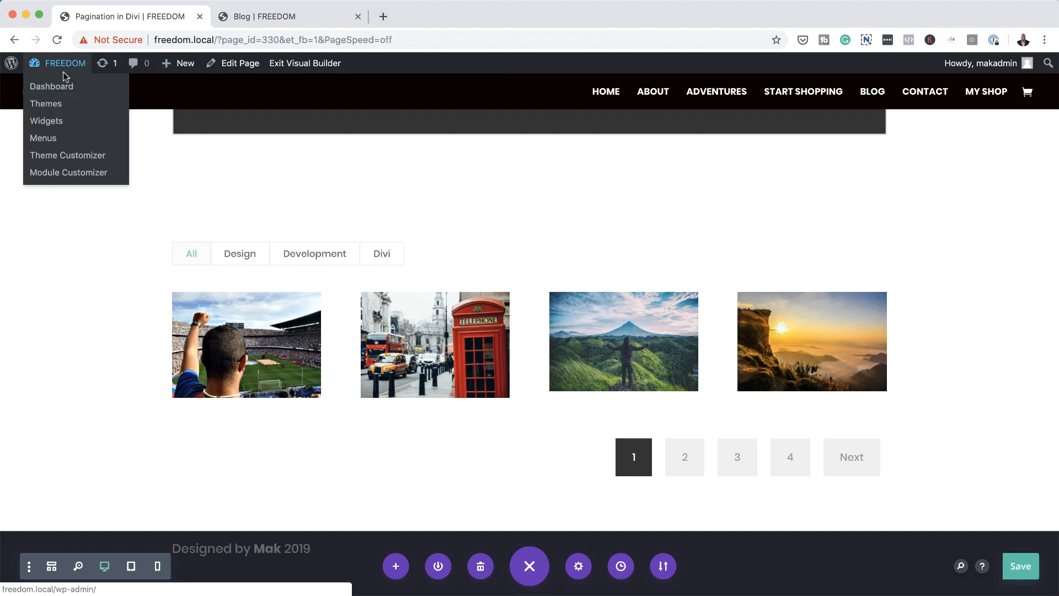
super+click(63, 86)
click(411, 17)
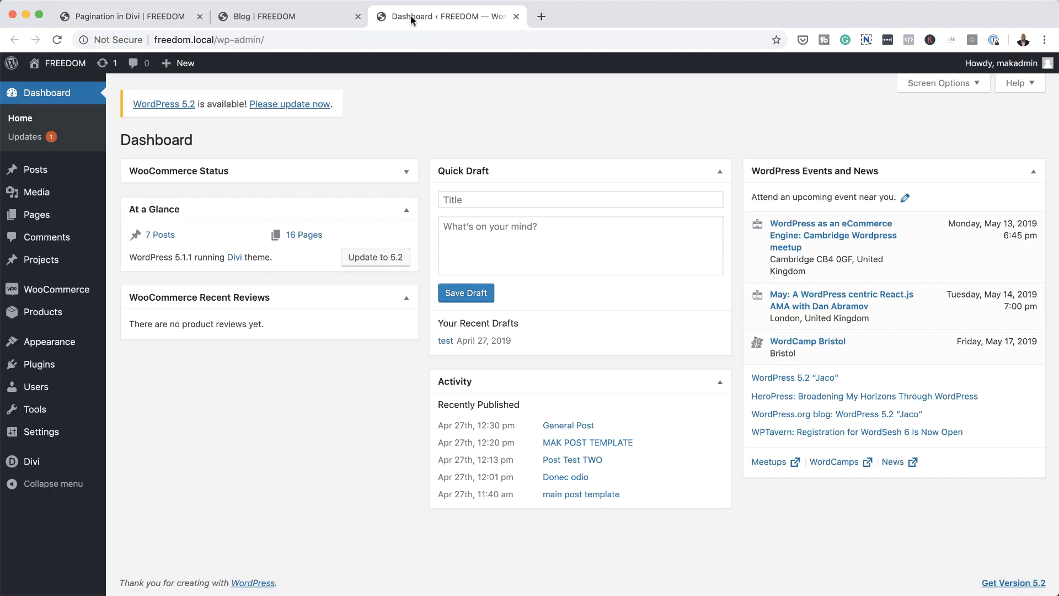
mouse_move(55, 310)
mouse_move(52, 363)
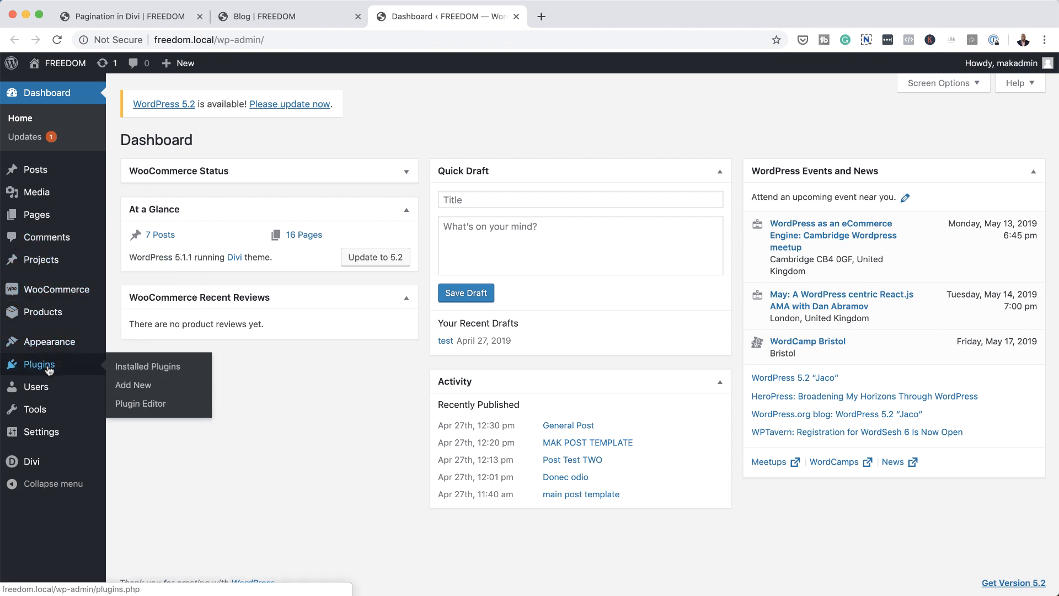
click(141, 386)
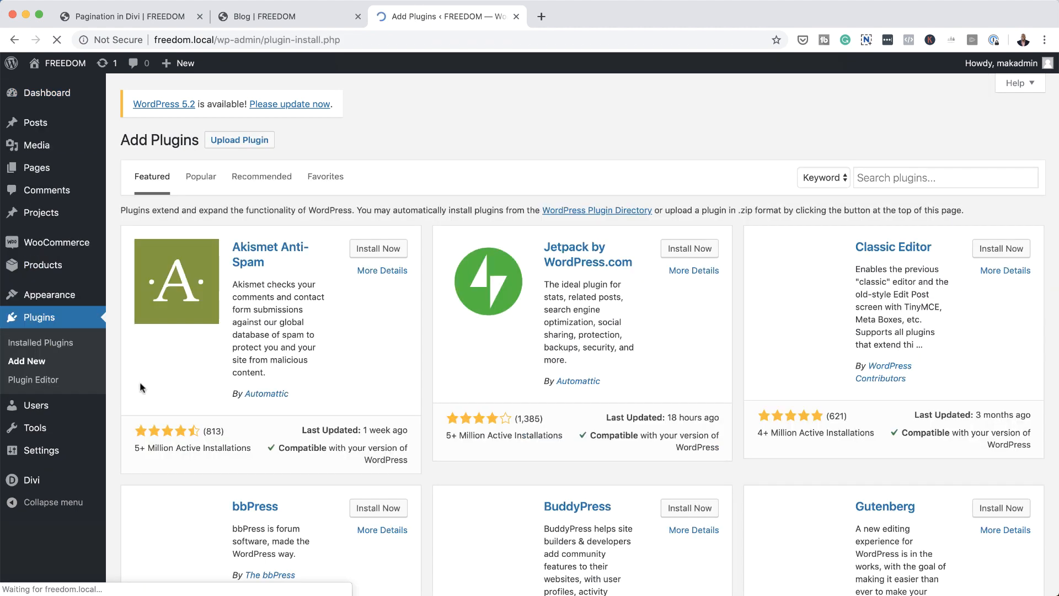
click(879, 178)
text(wp pagenavi)
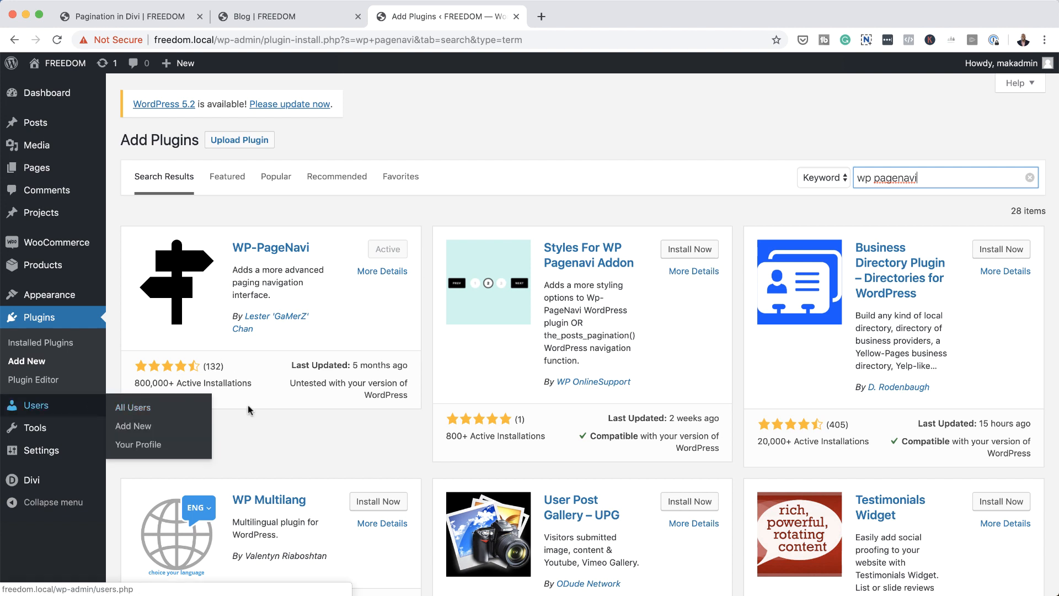
Step: Open the PageNavi settings and review the page navigation text fields and the navigation options
mouse_move(40, 453)
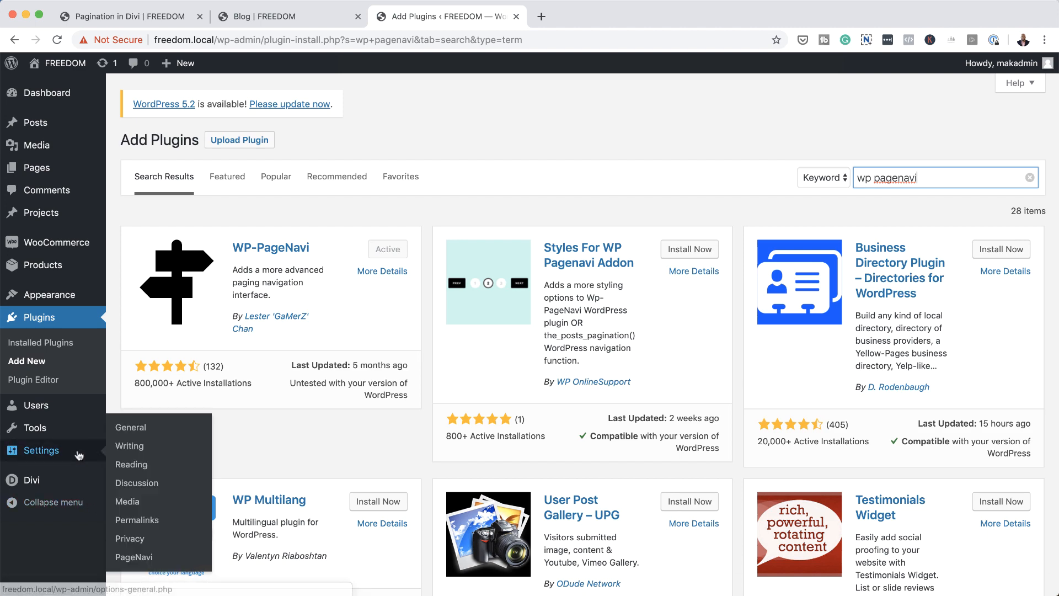
click(134, 557)
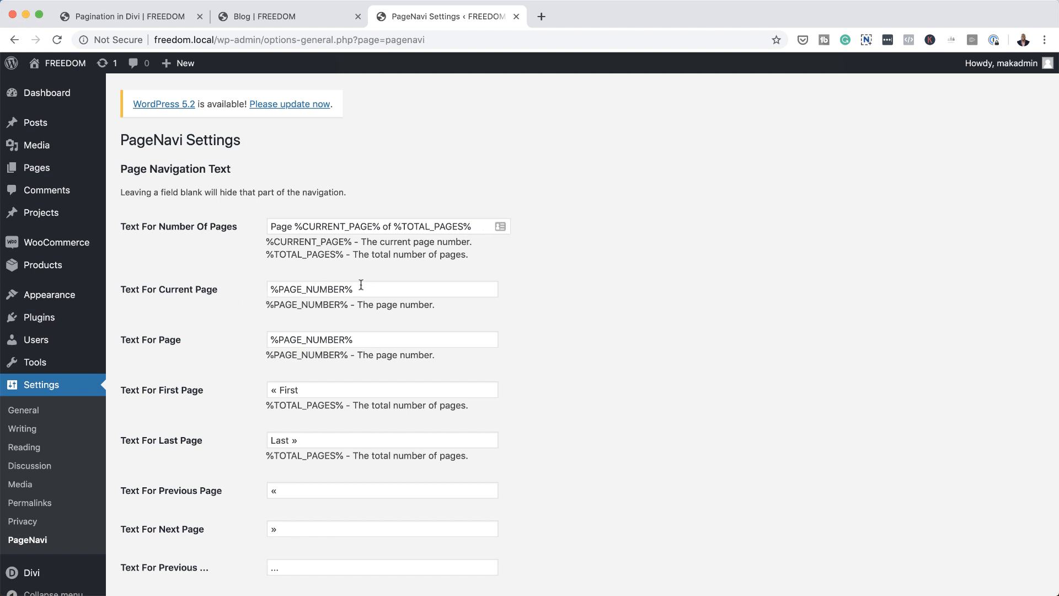
scroll(429, 487, down, 5)
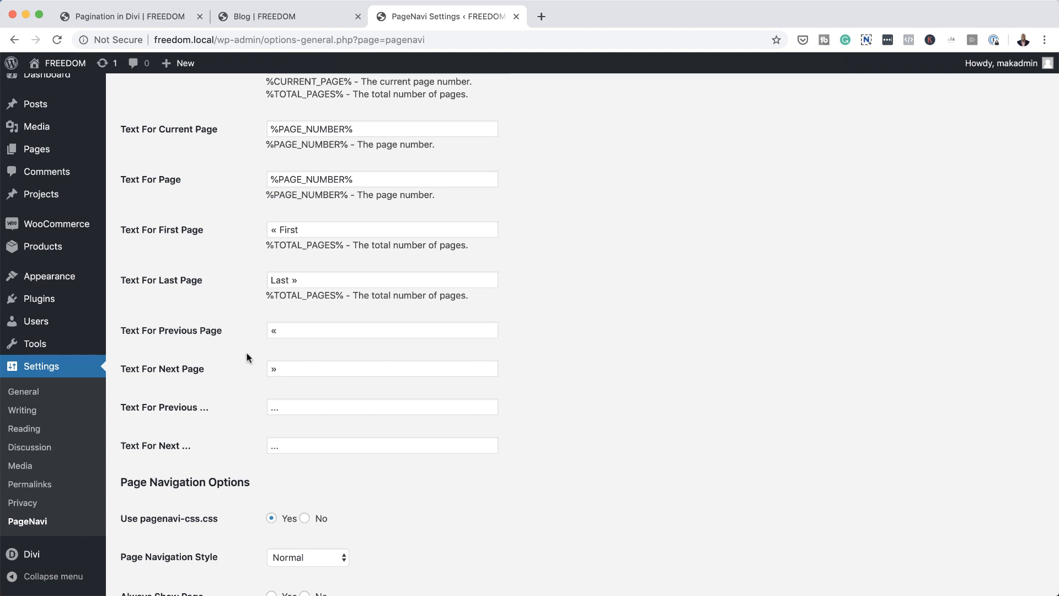
scroll(340, 427, down, 5)
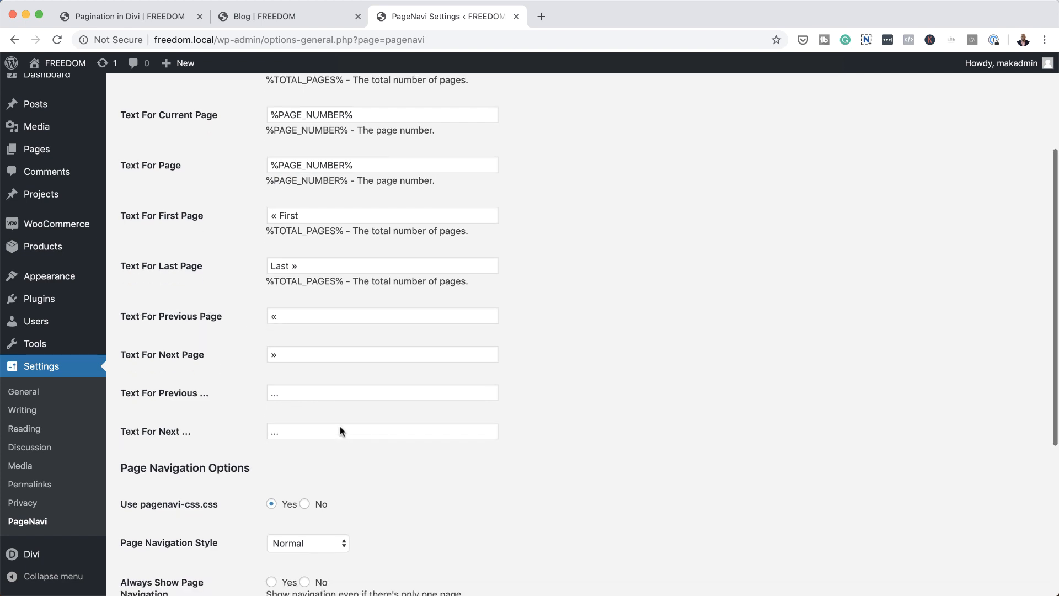
scroll(339, 425, down, 1)
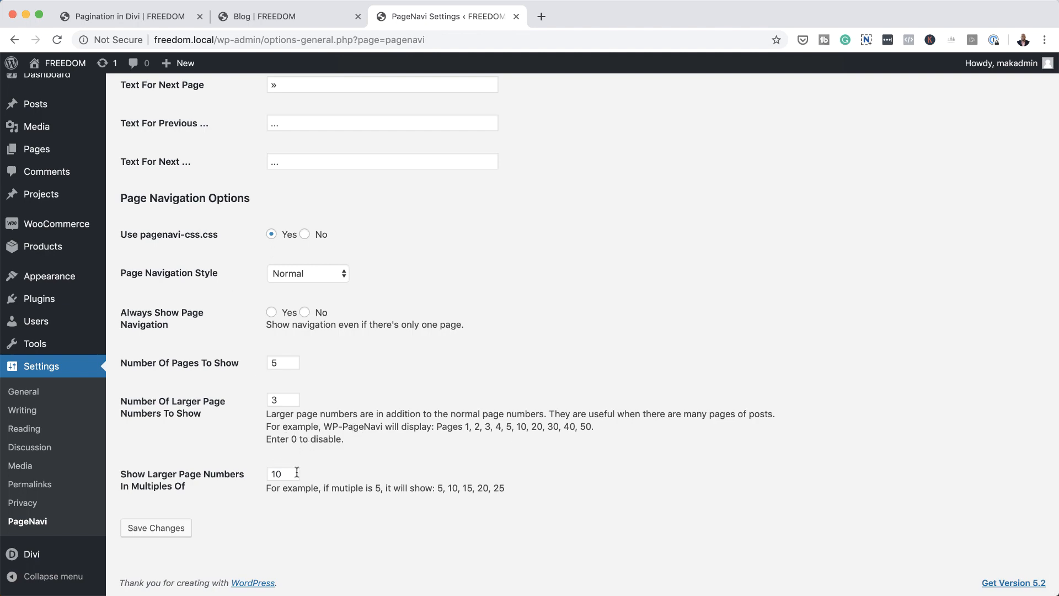
Step: Reload the blog page and compare its pagination below the posts with the text and options in the PageNavi settings
click(295, 18)
scroll(557, 410, down, 10)
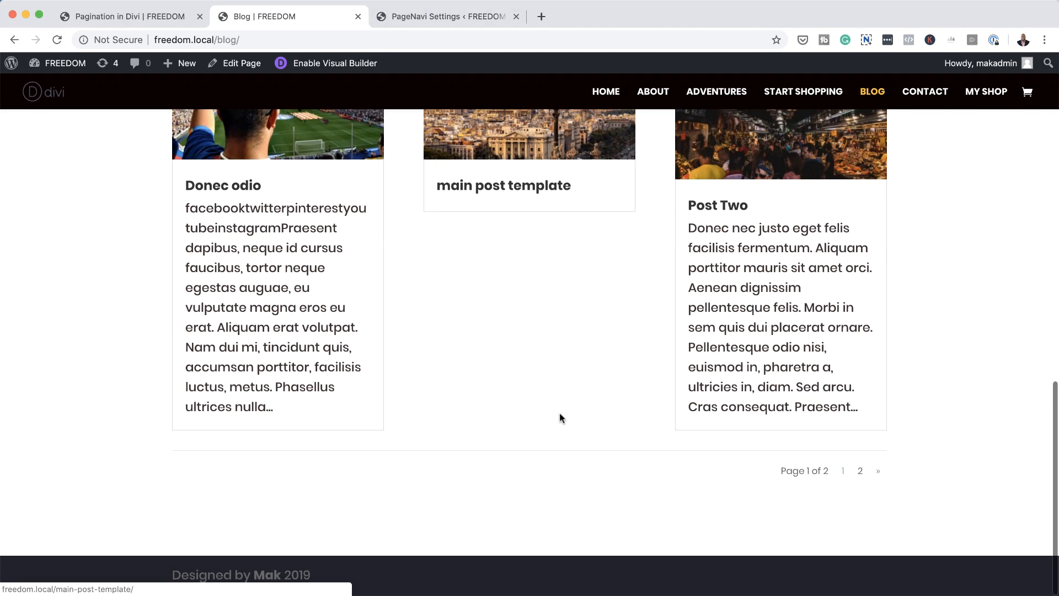
click(57, 39)
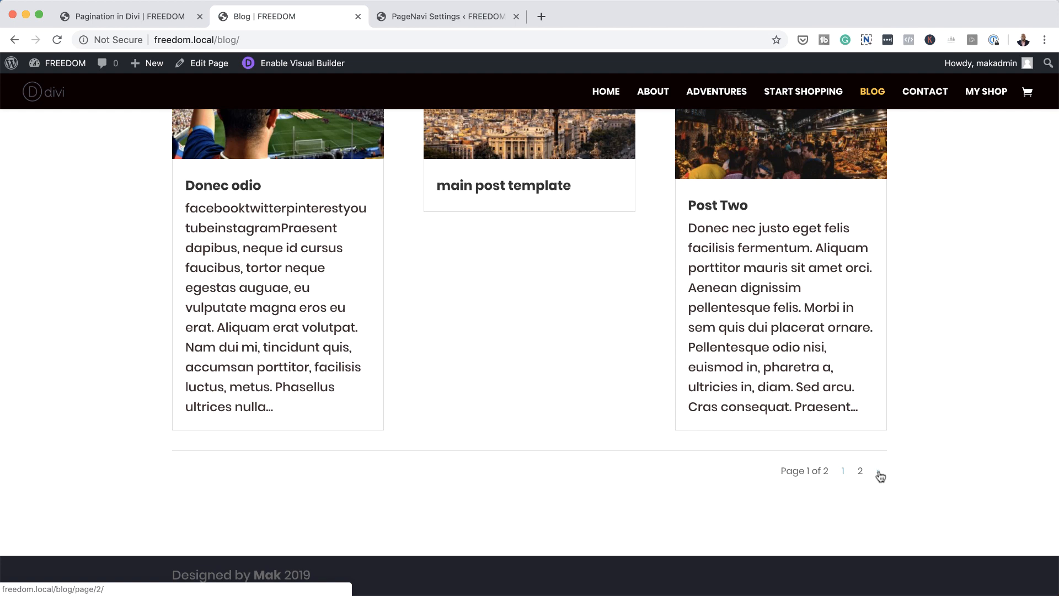
click(423, 19)
scroll(486, 326, up, 5)
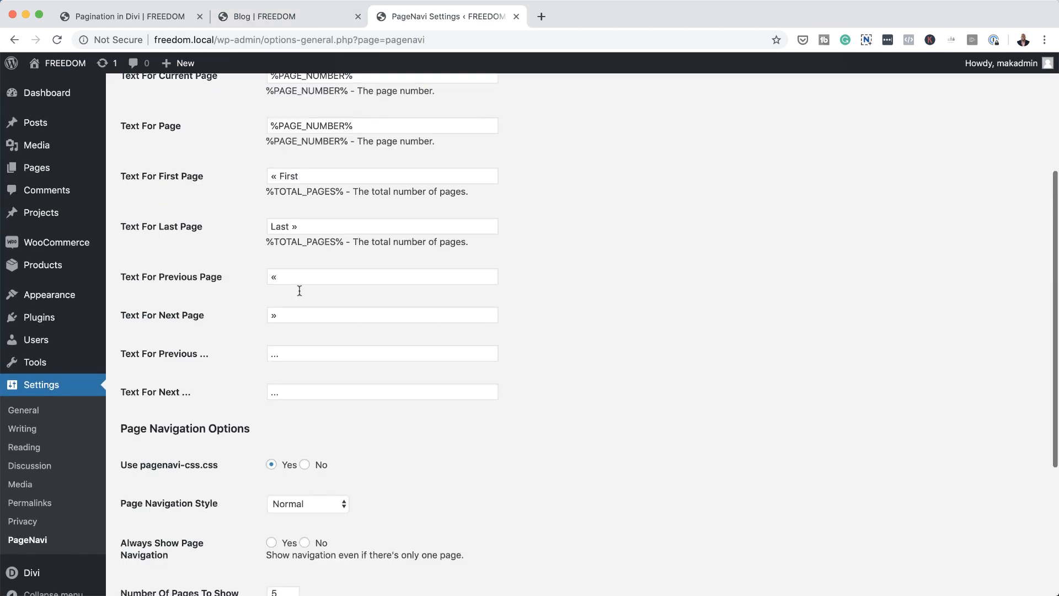
click(319, 18)
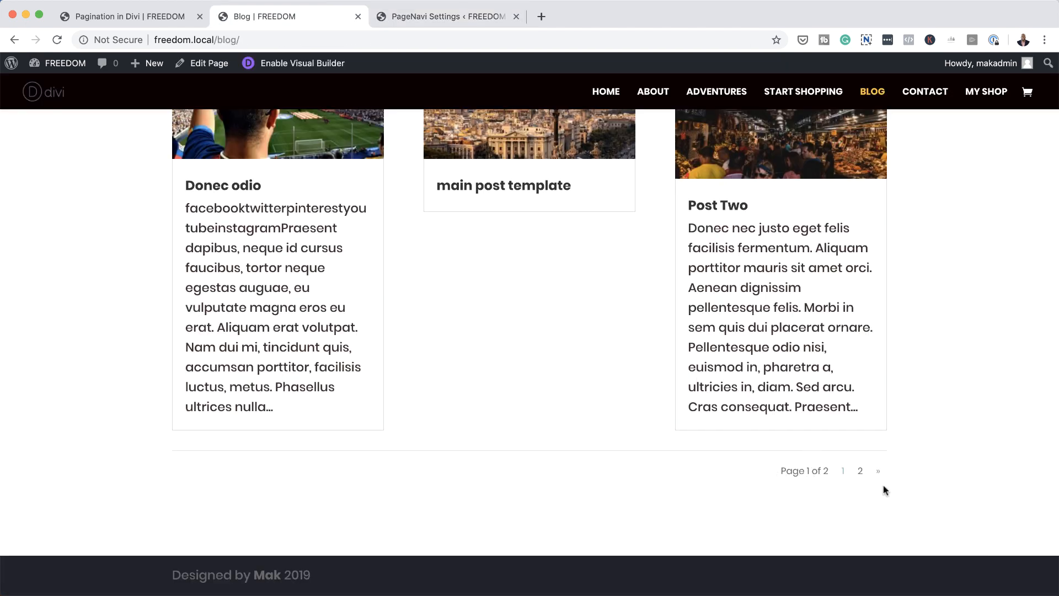
click(429, 21)
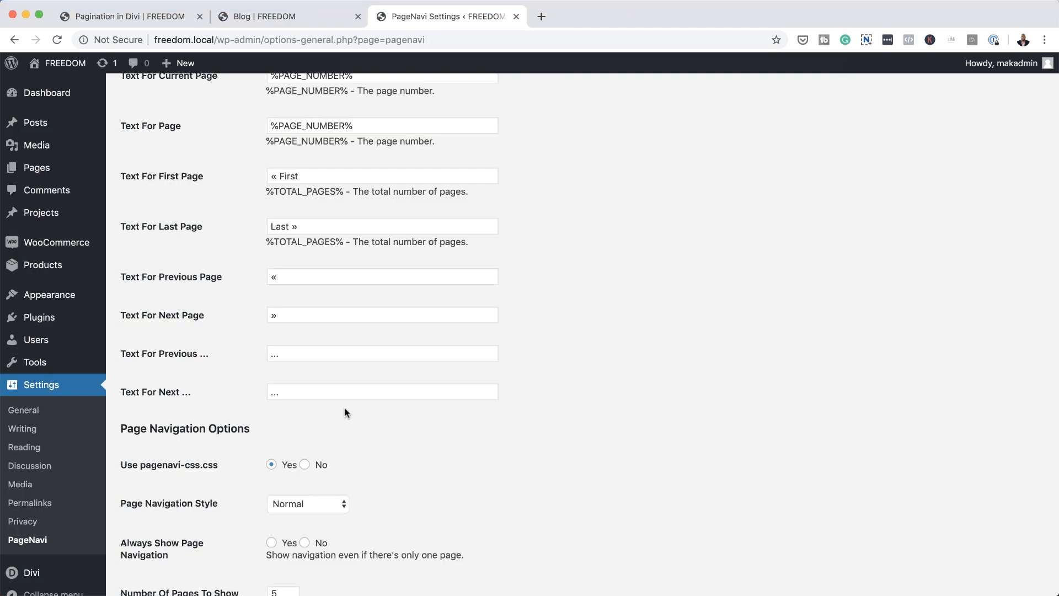
scroll(165, 473, down, 5)
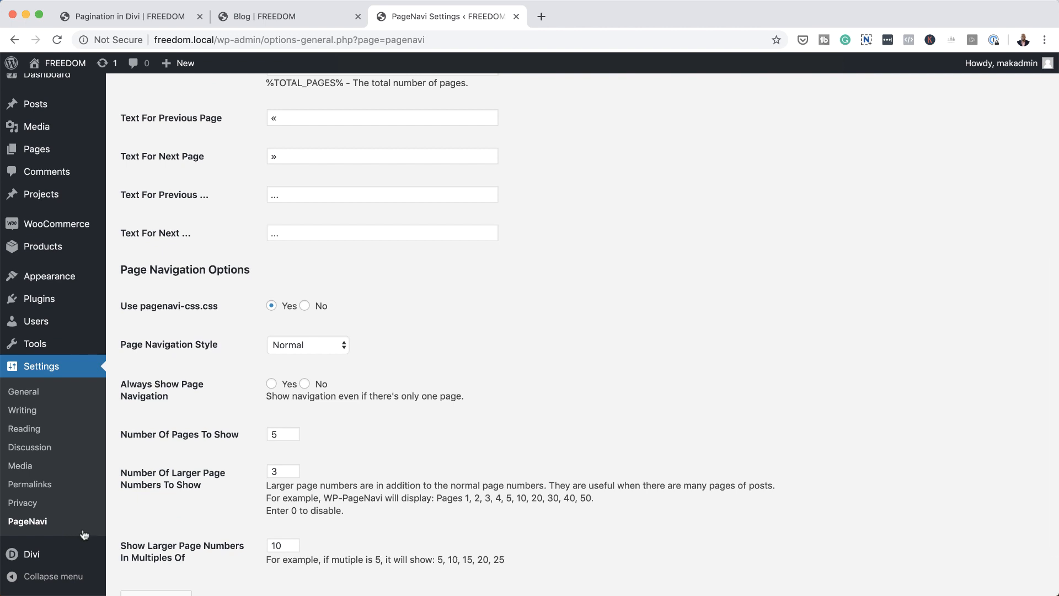
Step: Paste wp-pagenavi rules into the Theme Customizer's Additional CSS (0.3em 0.8em padding, 2em font, #eeeeee links, #333333 current and hover backgrounds) and publish
mouse_move(71, 555)
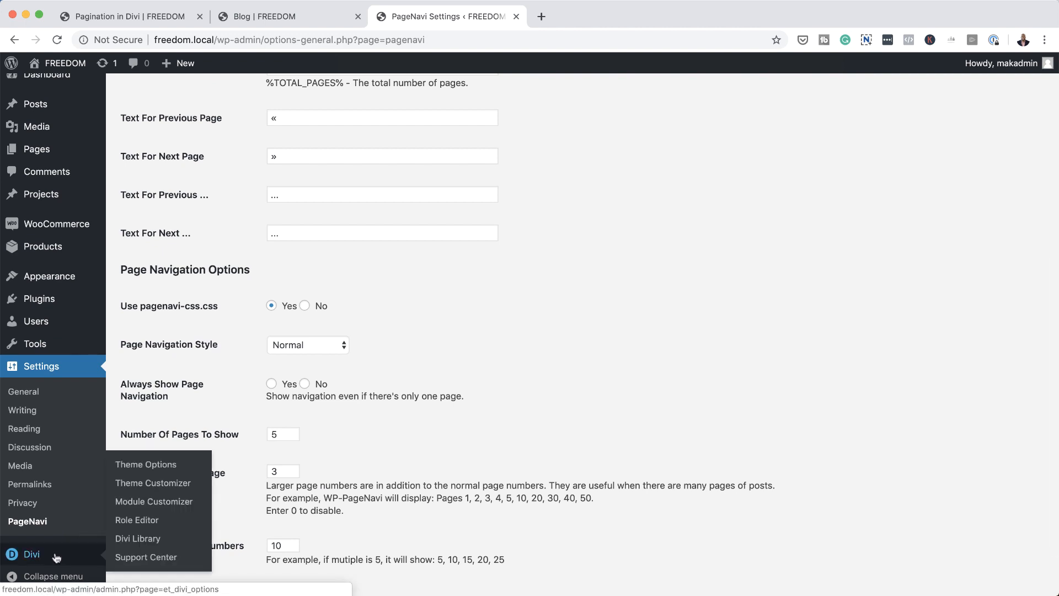
click(135, 484)
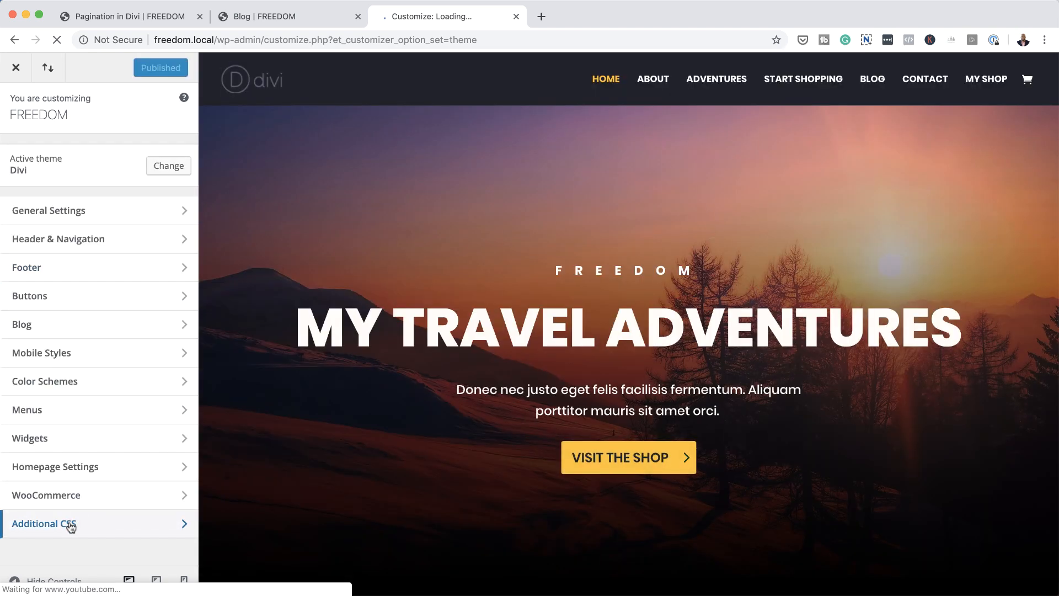
click(70, 527)
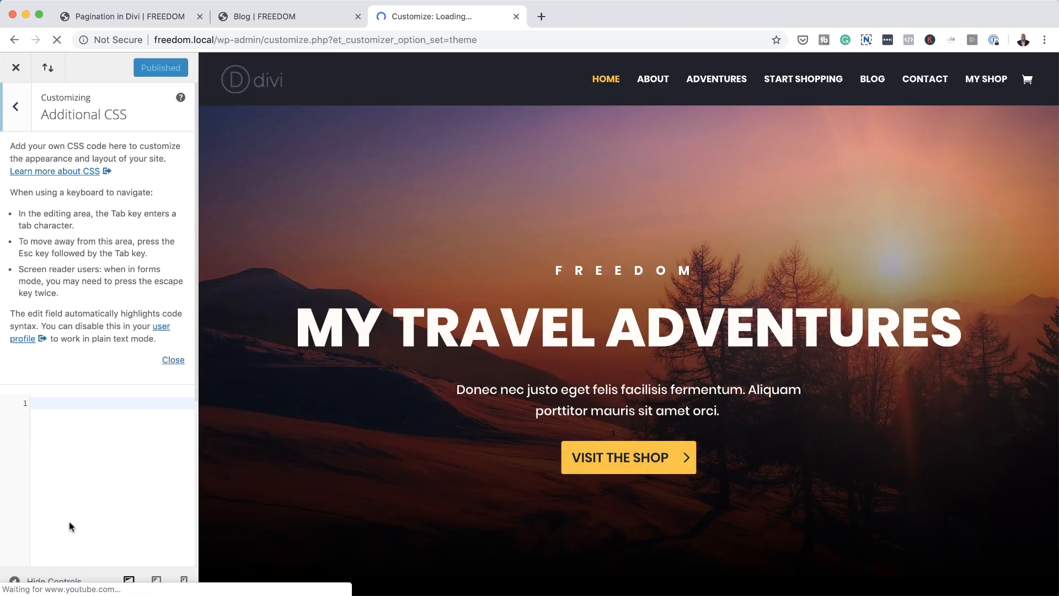
click(59, 403)
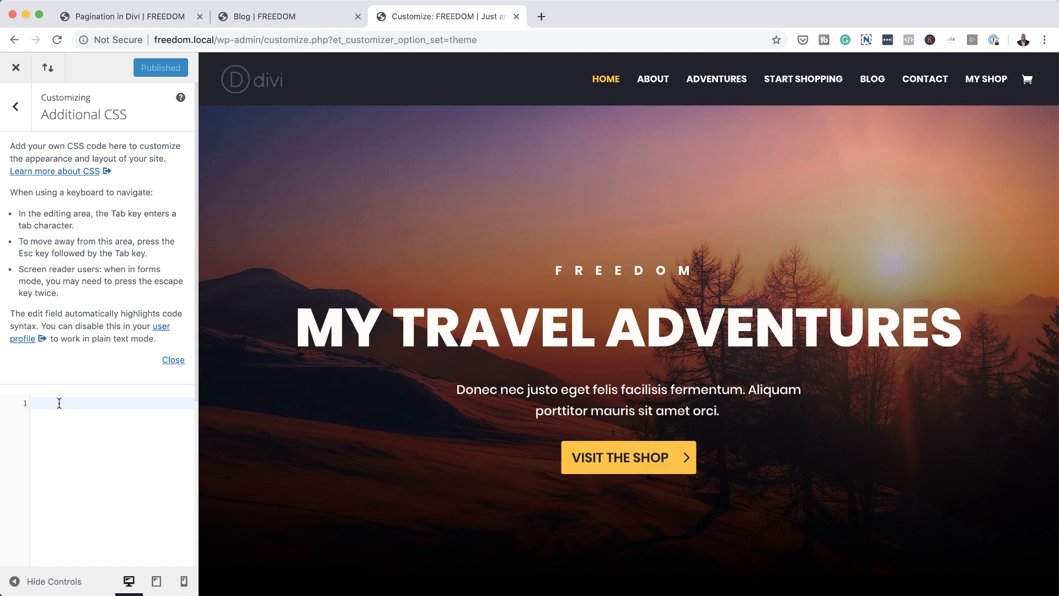
text(/*styles the wp-pagenavi pagination links*/ .wp-pagenavi a, .wp-pagenavi span {   padding: 0.3em 0.8em !important;   font-size: 2em !important;   color: #333333;   line-height: 2em;   background: #eeeeee;   transition: all .5s; }  /*styles the wp-pagenavi current page number*/ .wp-pagenavi span.current {   color: #ffffff !important;   background: #333333 !important; }  /*styles the wp-pagenavi pagination links on hover*/ .wp-pagenavi a:hover {   color: #ffffff !important;   background: #333333 !important; }  /*styles the wp-pagenavi pages text*/ .wp-pagenavi .pages {   background: none; })
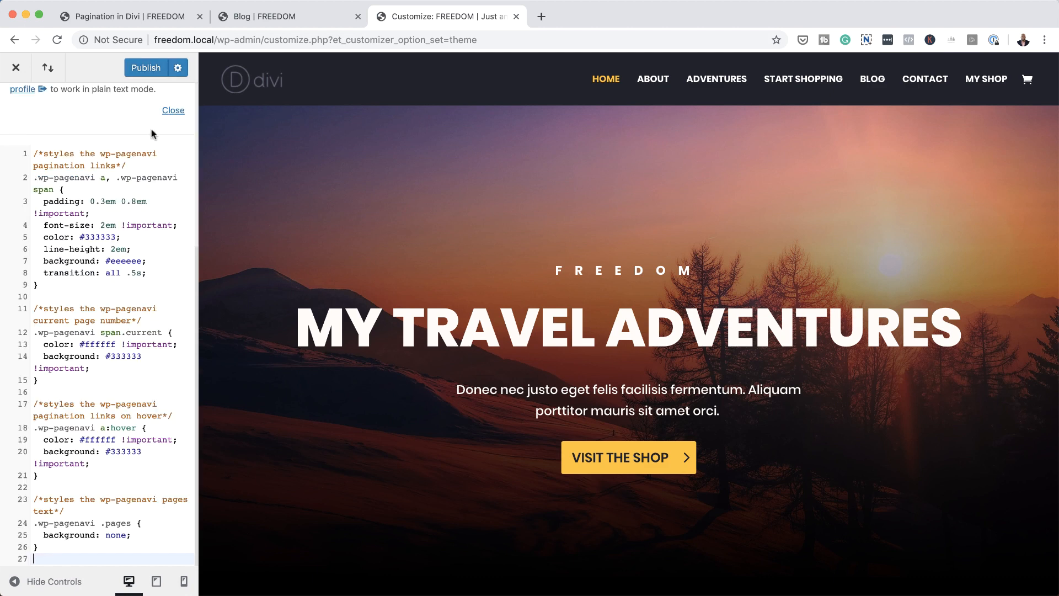
click(147, 69)
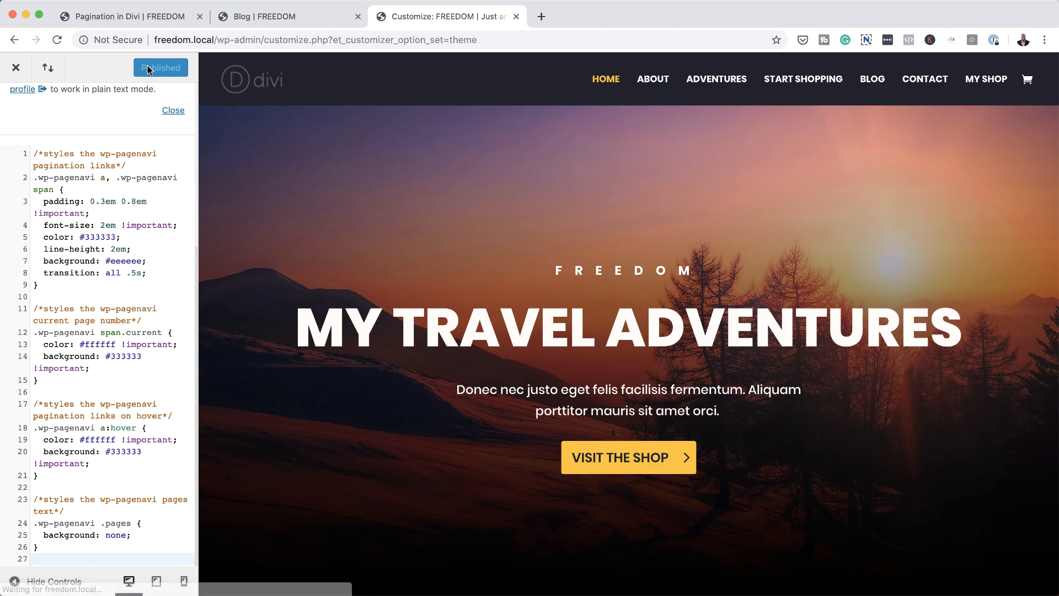
Step: Reload the blog page and try the next-page link in its restyled pagination
click(276, 18)
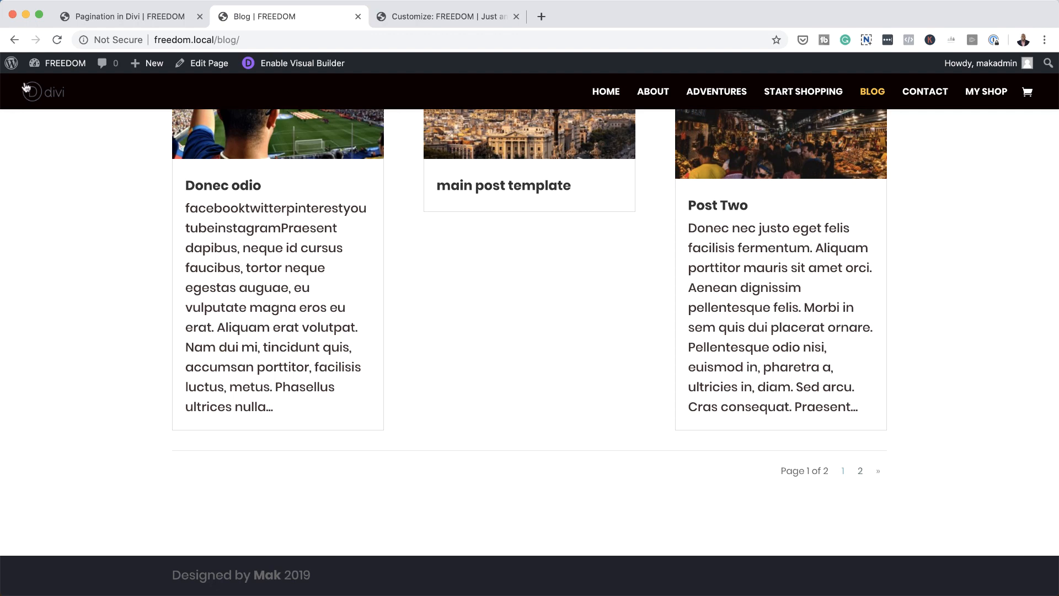
click(60, 44)
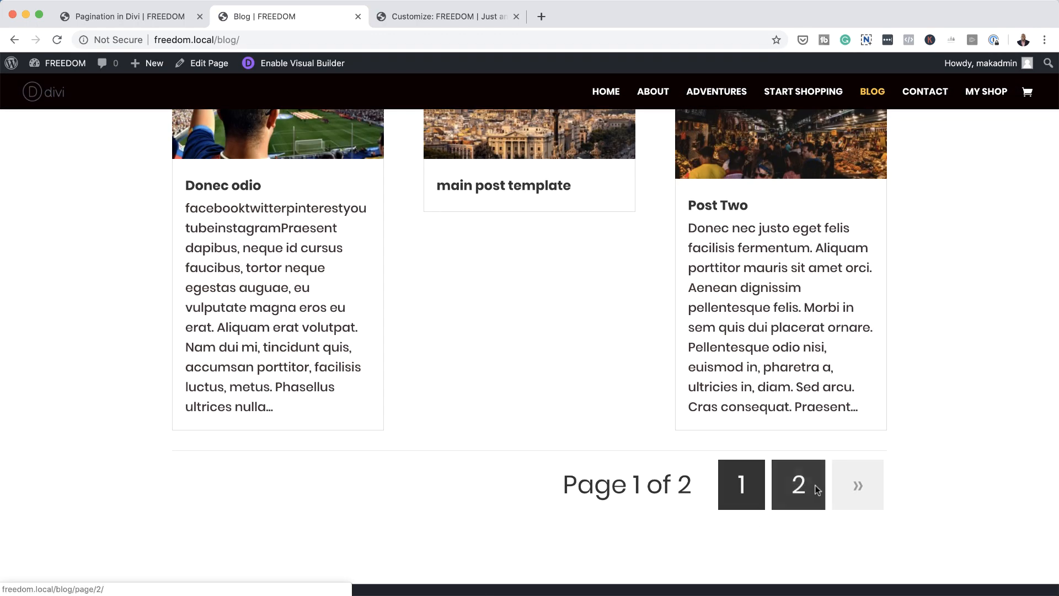
click(858, 488)
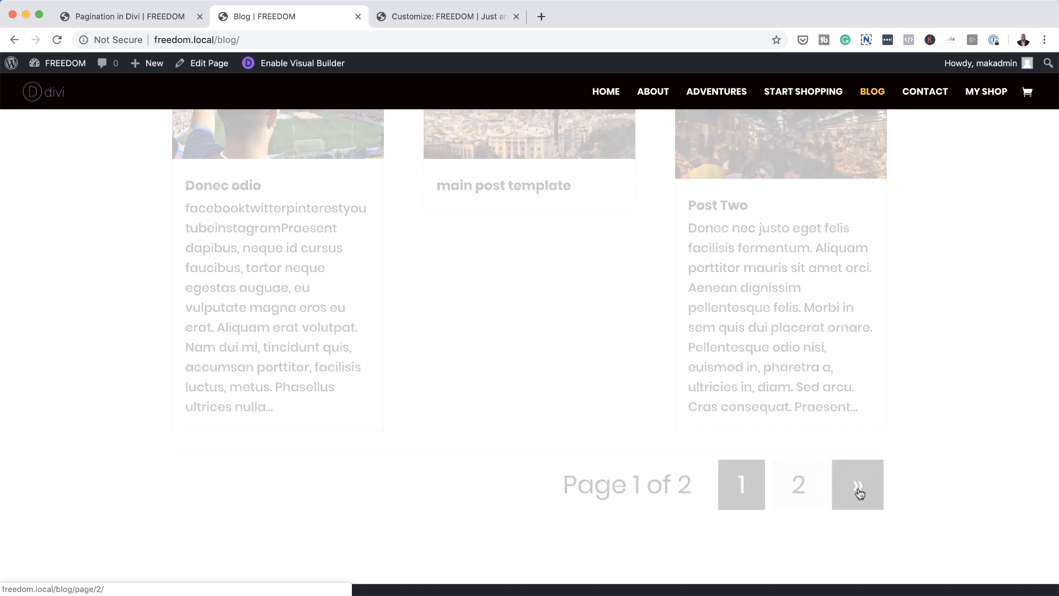
scroll(858, 493, down, 3)
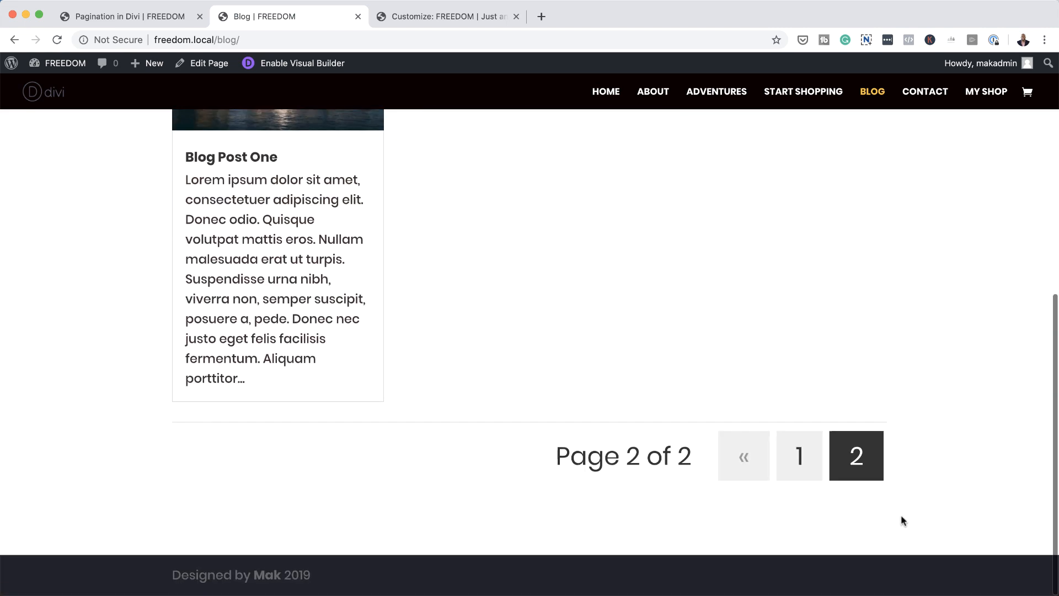